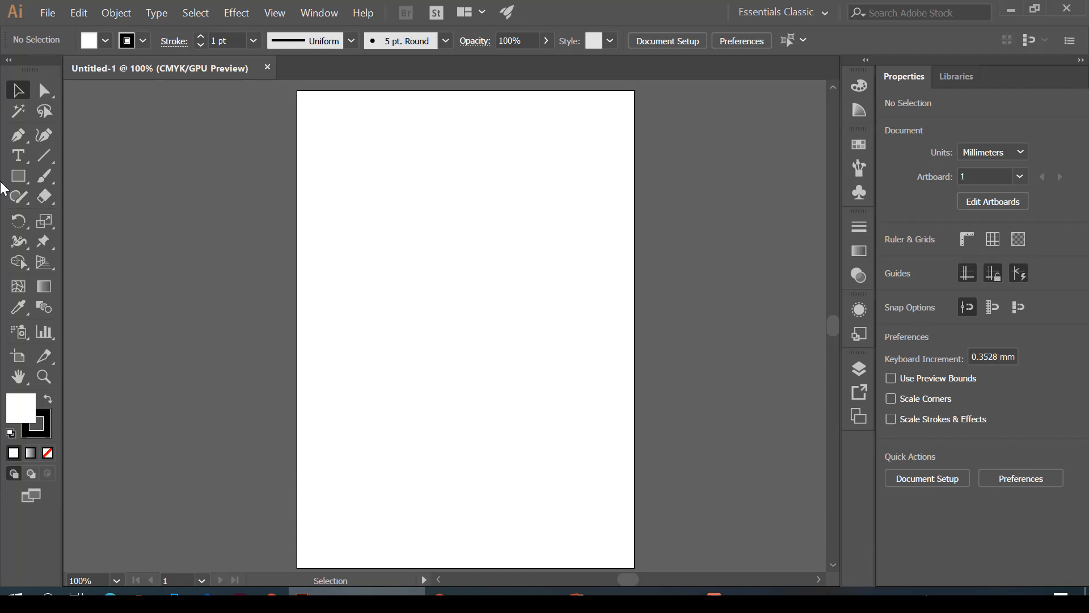
Step: Draw a rectangle about 79 × 83 mm in the upper half of the artboard
{"action": "left_click", "coordinate": [17, 177]}
{"action": "left_click_drag", "start_coordinate": [372, 174], "coordinate": [500, 306]}
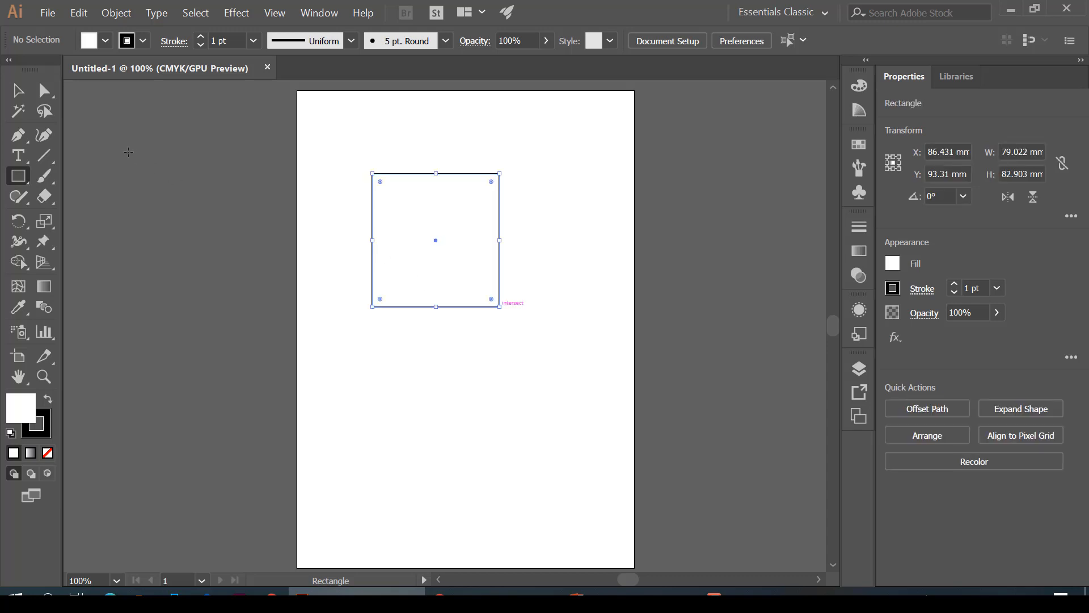
{"action": "left_click", "coordinate": [18, 92]}
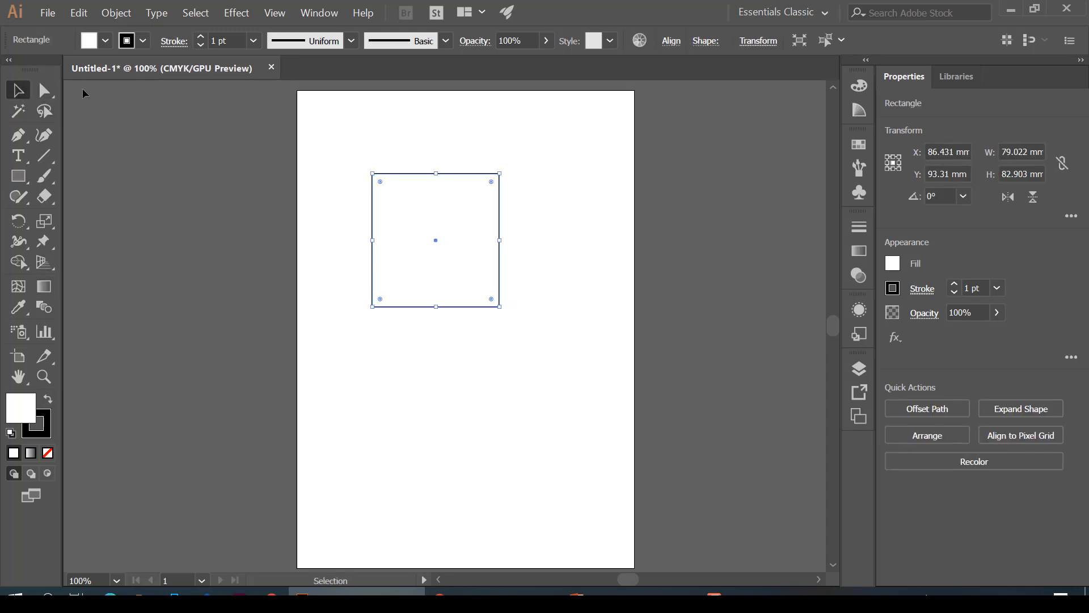
Step: Fill the rectangle with red and set its stroke to None
{"action": "left_click", "coordinate": [107, 42]}
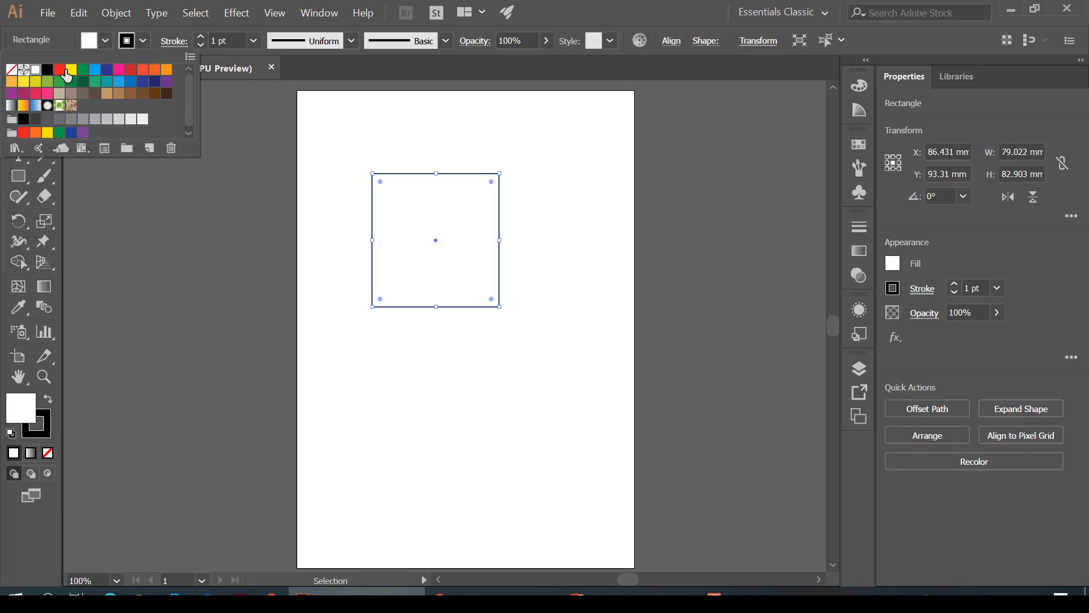
{"action": "left_click", "coordinate": [59, 70]}
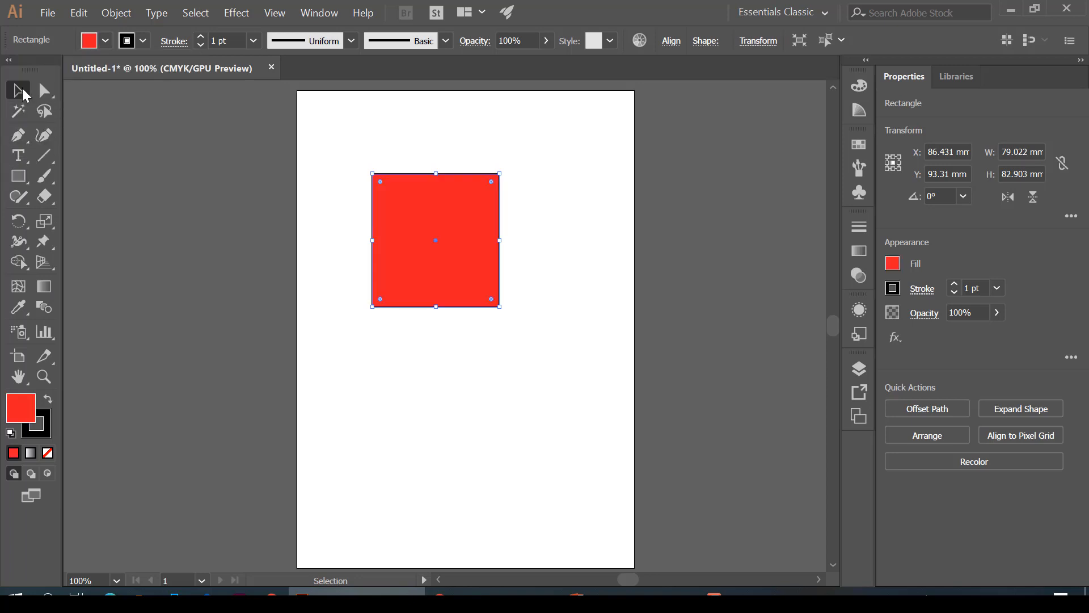
{"action": "left_click", "coordinate": [144, 42]}
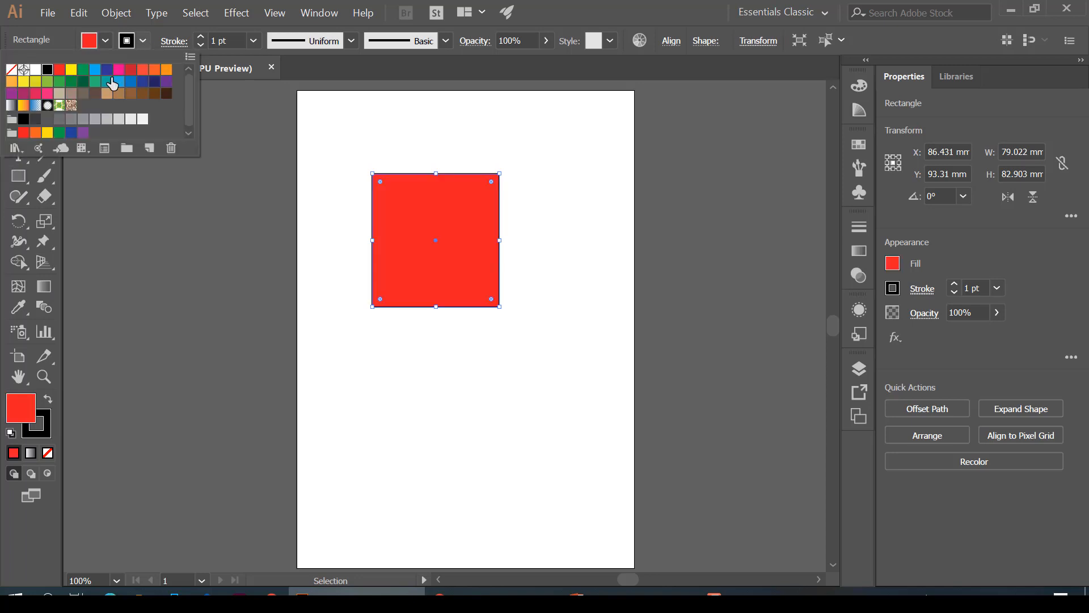
{"action": "left_click", "coordinate": [11, 71]}
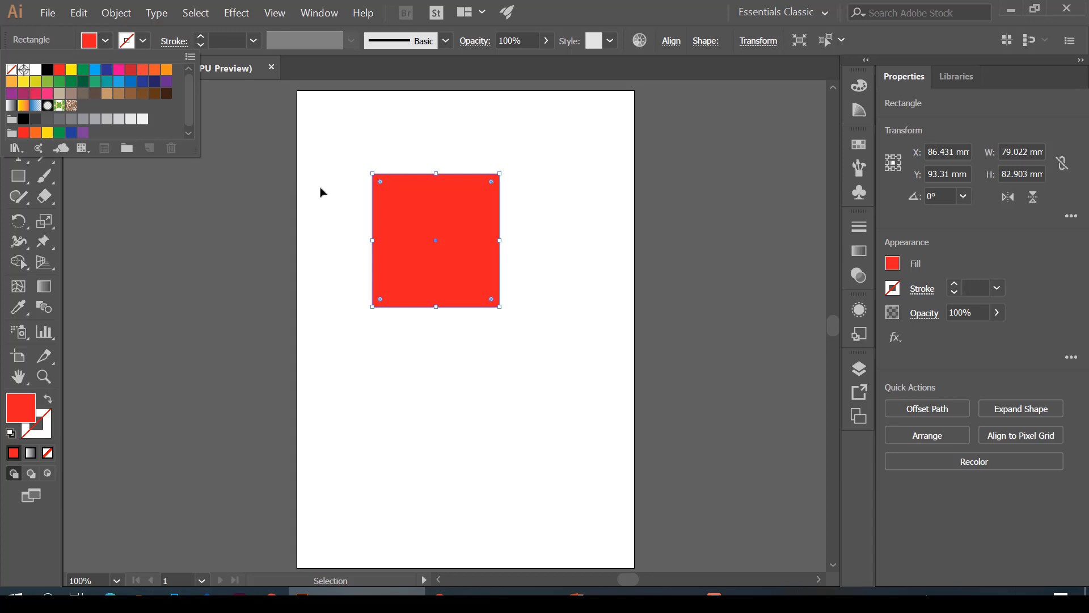
Step: Move the red rectangle down the artboard to about X 93 mm, Y 122 mm, and deselect it
{"action": "left_click_drag", "start_coordinate": [465, 263], "coordinate": [476, 309]}
{"action": "left_click", "coordinate": [562, 323]}
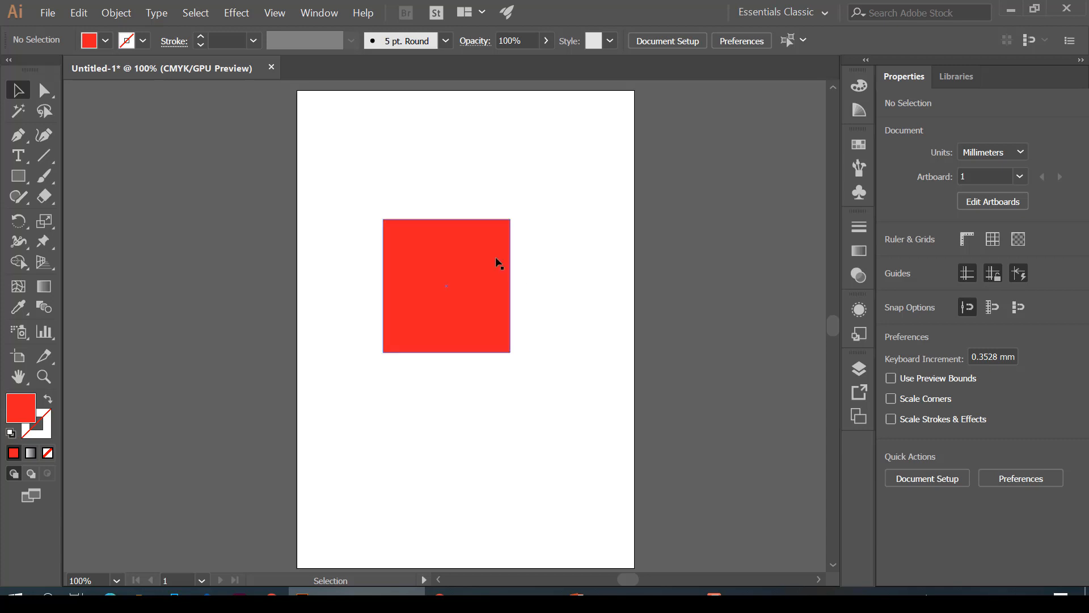
Step: Fill the rectangle with the white-to-black gradient swatch and deselect it
{"action": "left_click", "coordinate": [482, 282]}
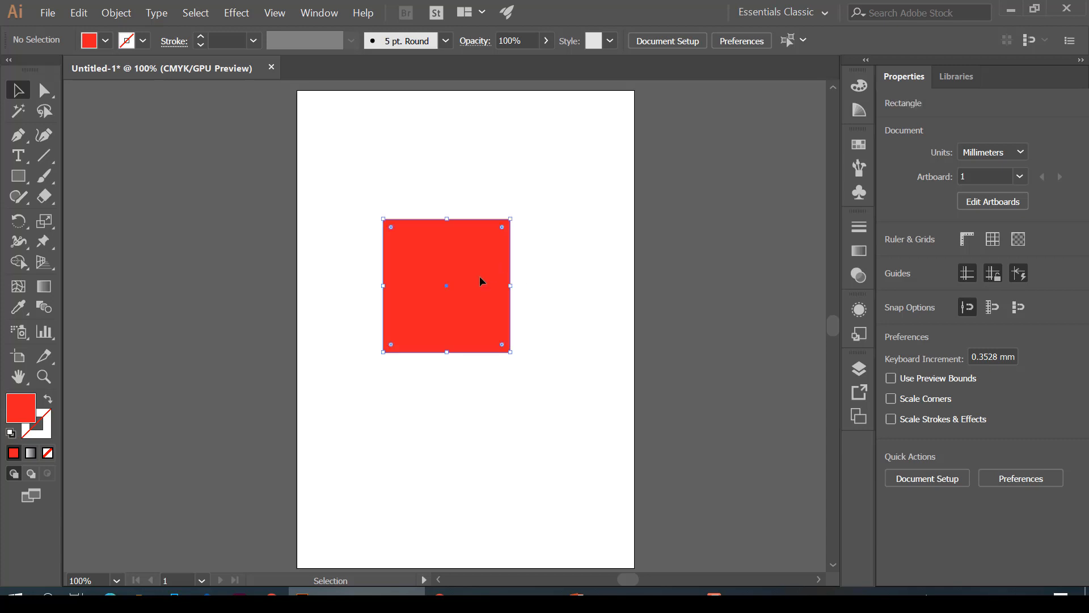
{"action": "left_click", "coordinate": [106, 40]}
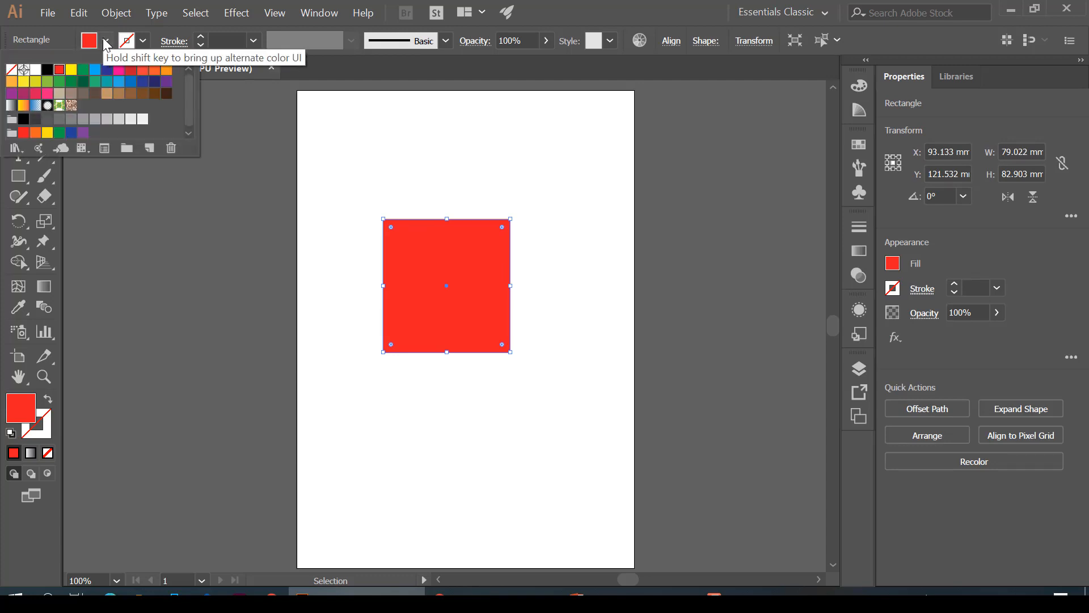
{"action": "left_click", "coordinate": [12, 106]}
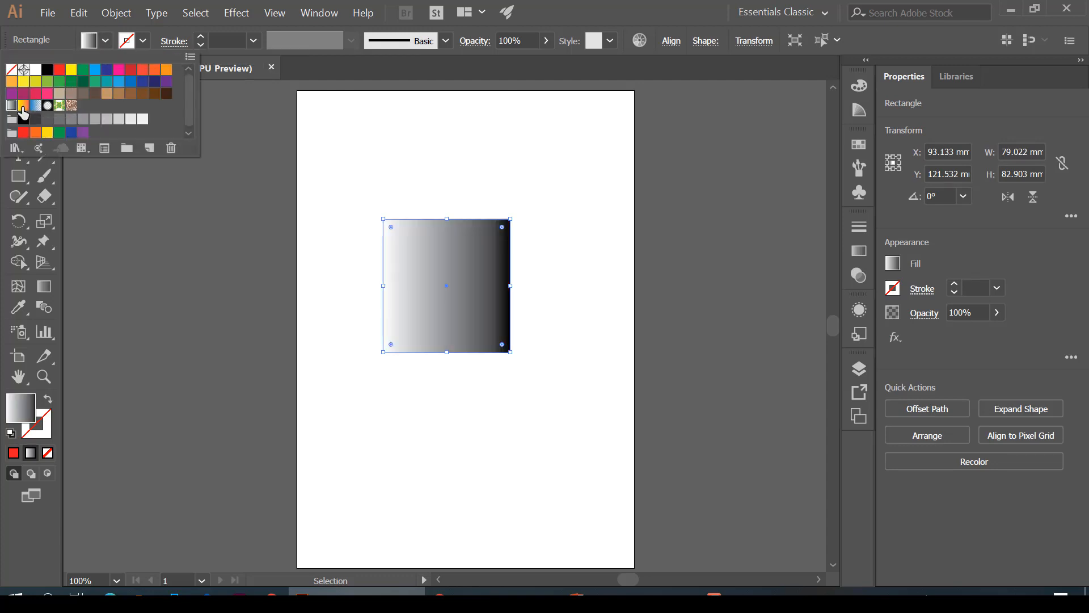
{"action": "left_click", "coordinate": [408, 176]}
{"action": "left_click", "coordinate": [408, 175]}
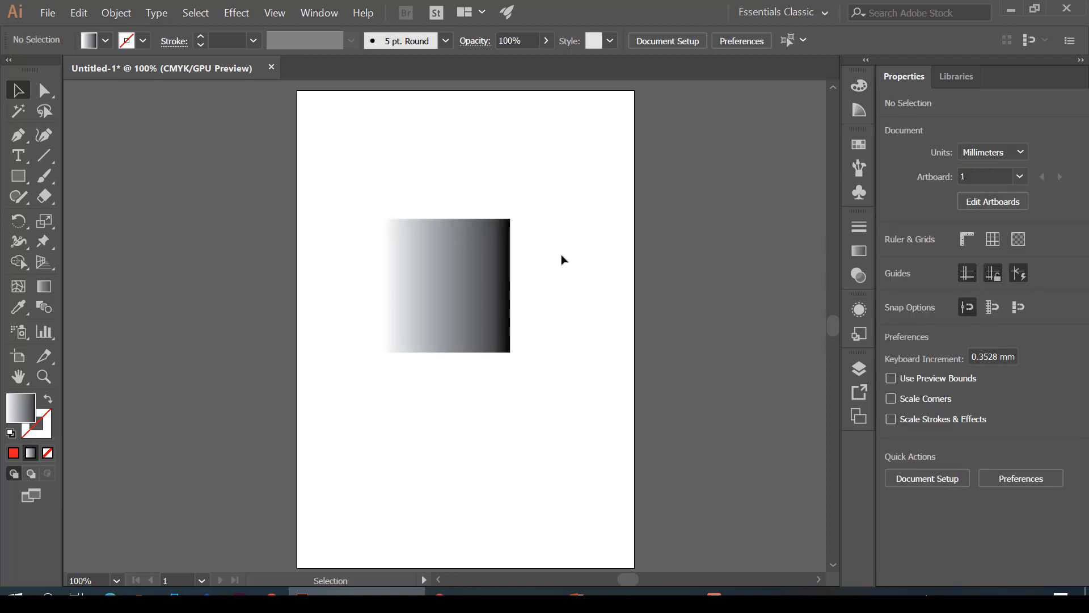
Step: Try the orange-yellow gradient swatch and the blue-to-white gradient swatch as the rectangle's fill
{"action": "left_click", "coordinate": [445, 283]}
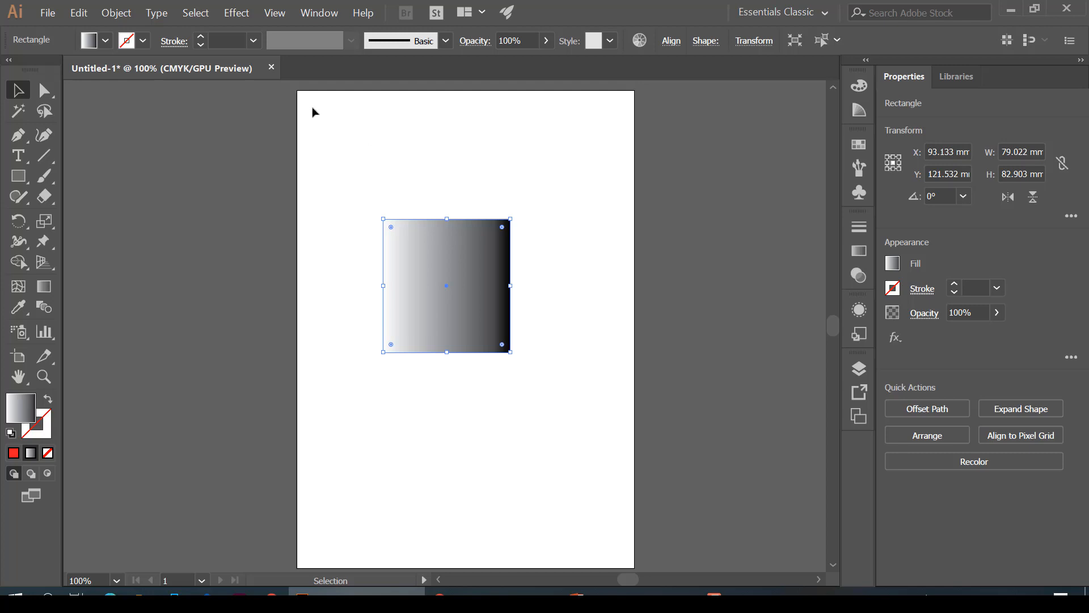
{"action": "left_click", "coordinate": [105, 45]}
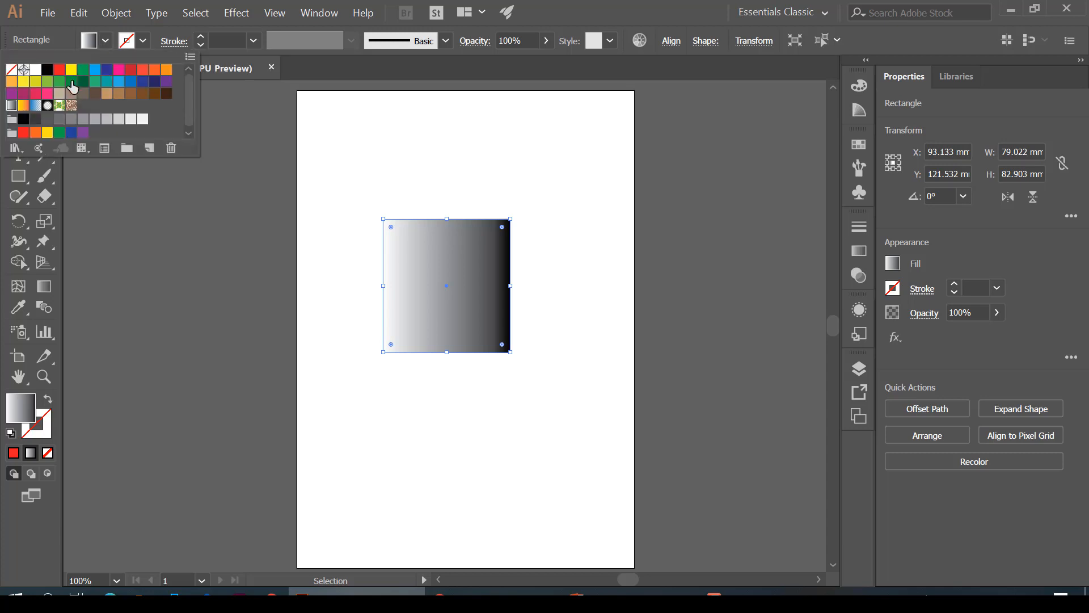
{"action": "left_click", "coordinate": [24, 107]}
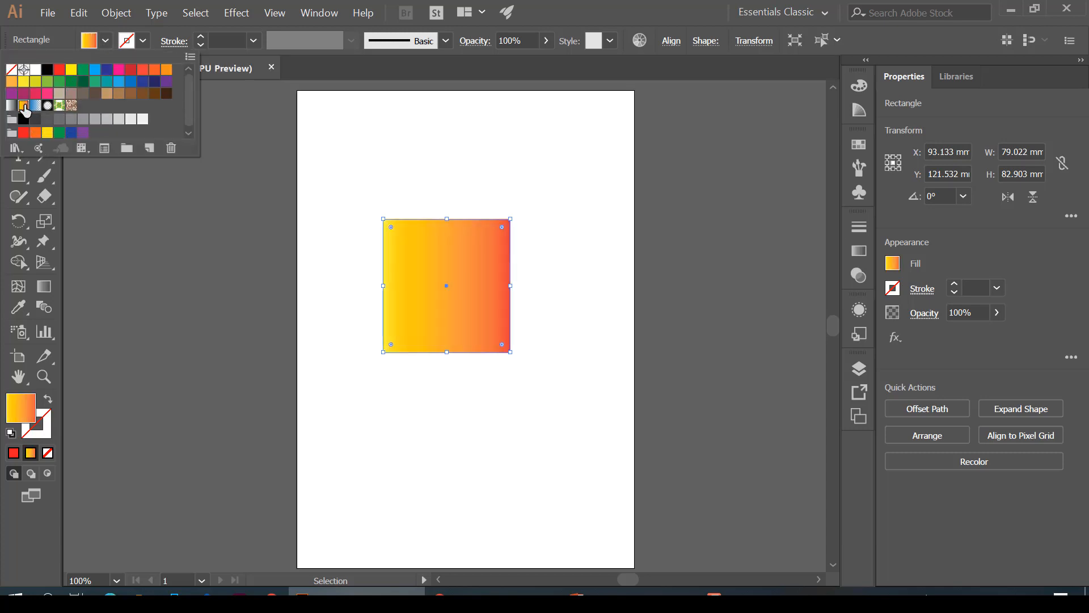
{"action": "left_click", "coordinate": [35, 106]}
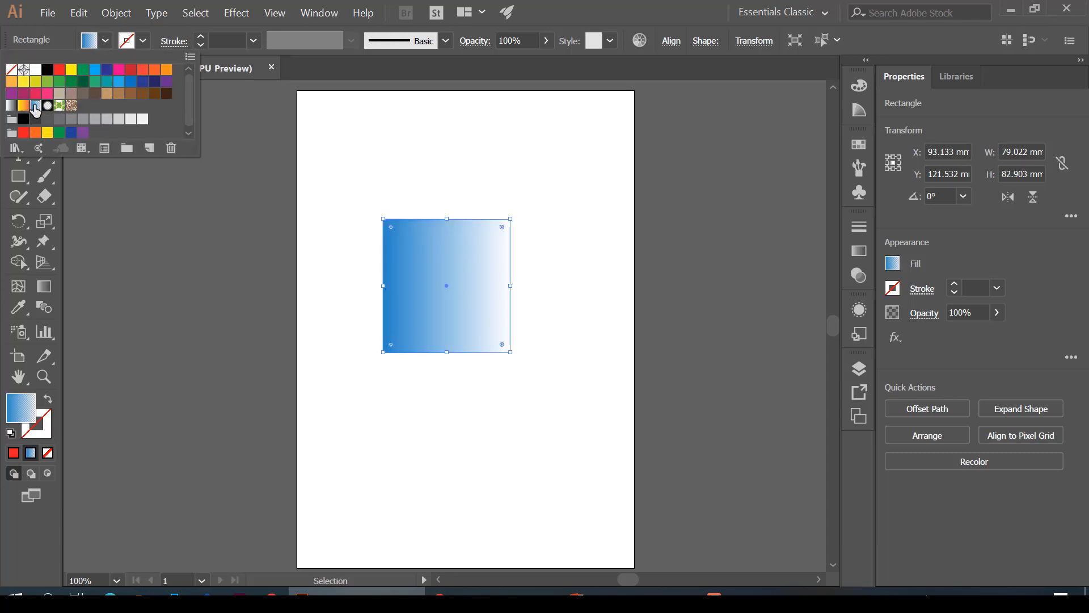
{"action": "left_click", "coordinate": [357, 145]}
{"action": "left_click", "coordinate": [358, 145]}
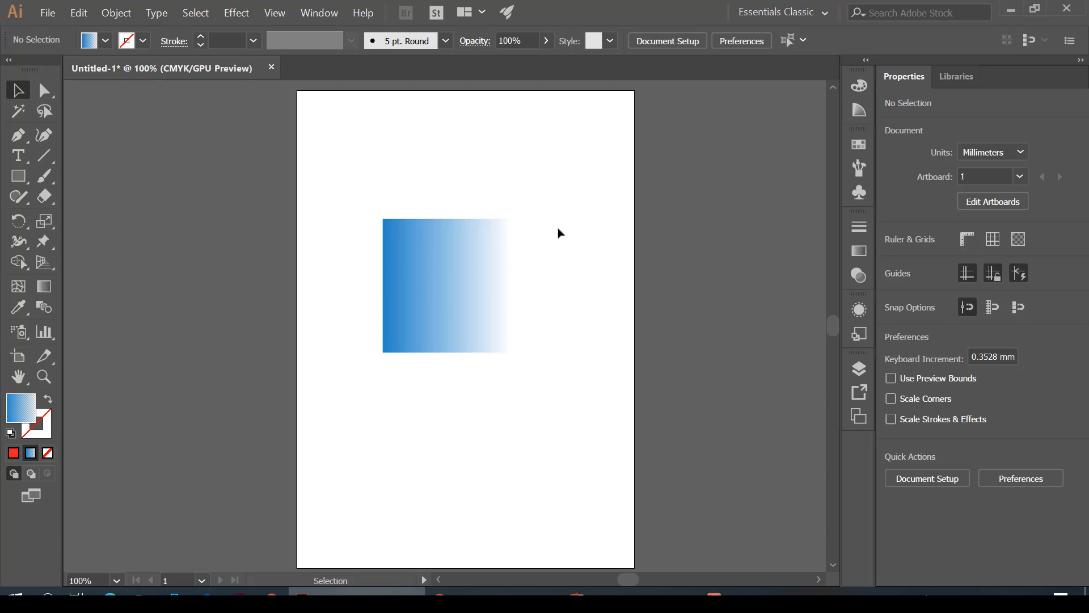
Step: Reselect the rectangle and display the Gradient settings for its fill
{"action": "left_click", "coordinate": [425, 282]}
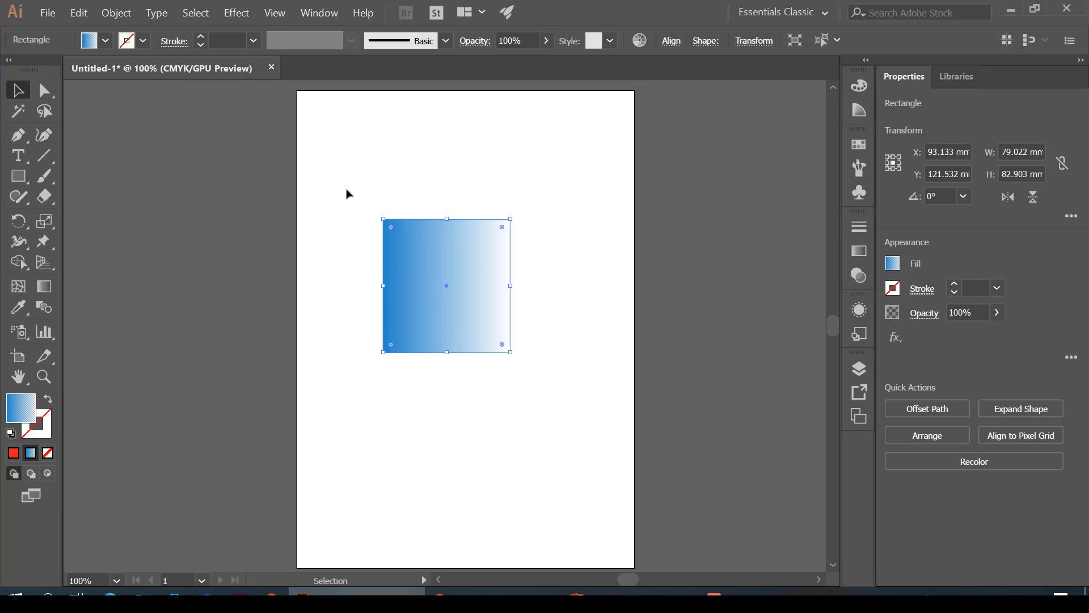
{"action": "left_click", "coordinate": [348, 192]}
{"action": "left_click", "coordinate": [419, 253]}
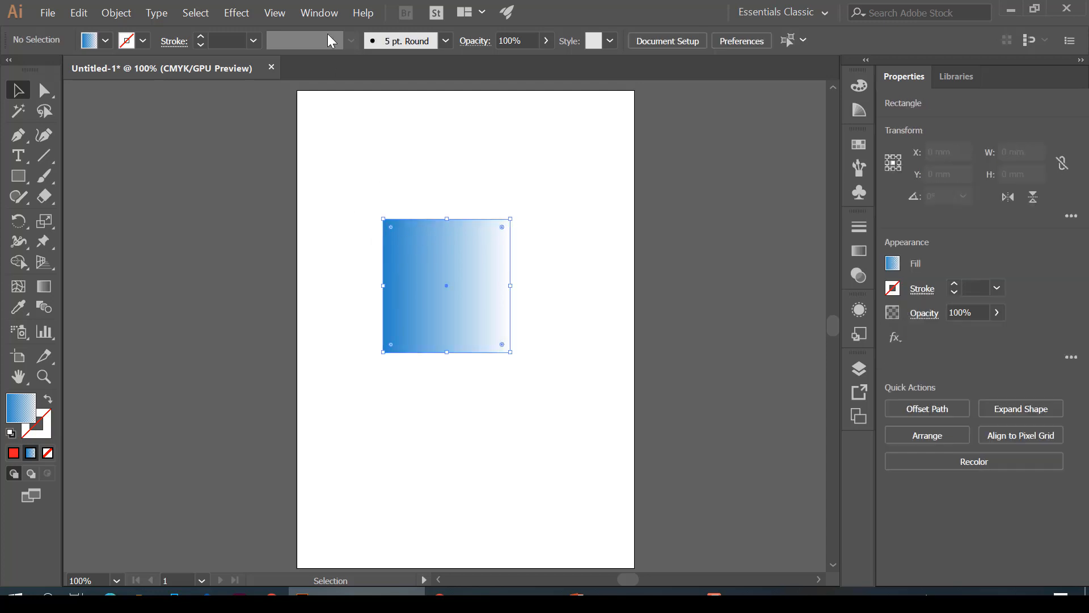
{"action": "left_click", "coordinate": [320, 13]}
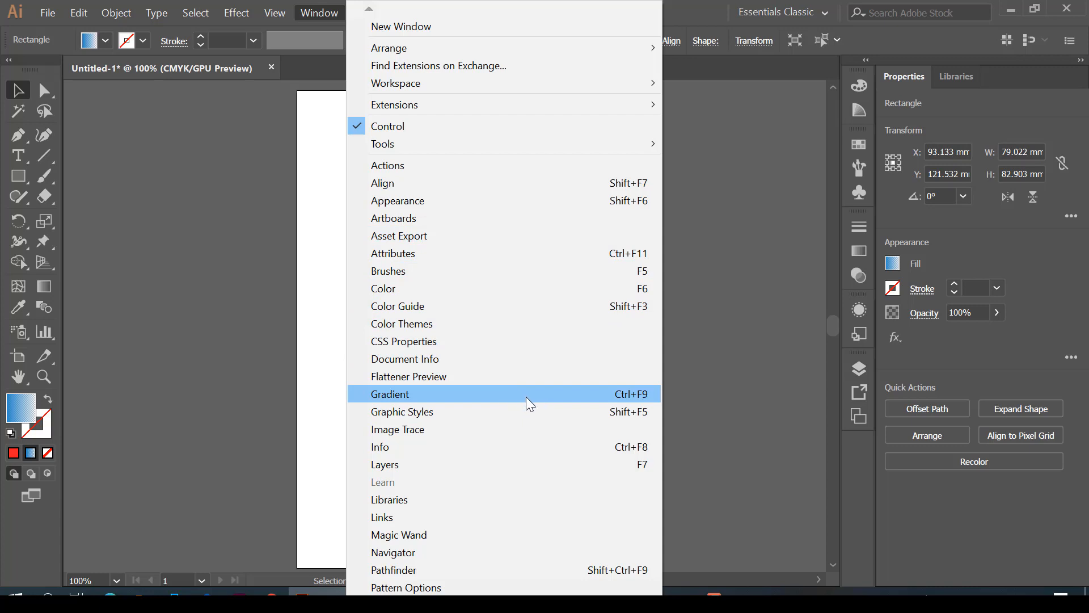
{"action": "left_click", "coordinate": [557, 393]}
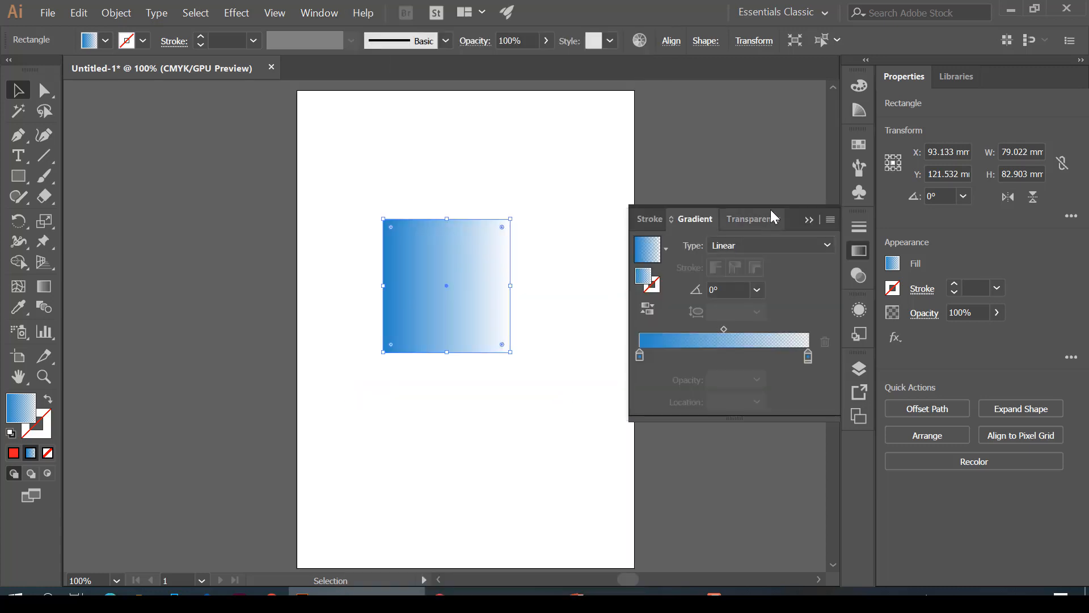
Step: Detach the Transparency panel from the Gradient panel group and close it
{"action": "mouse_move", "coordinate": [771, 211]}
{"action": "left_mouse_down"}
{"action": "mouse_move", "coordinate": [745, 203]}
{"action": "mouse_move", "coordinate": [753, 208]}
{"action": "left_mouse_up"}
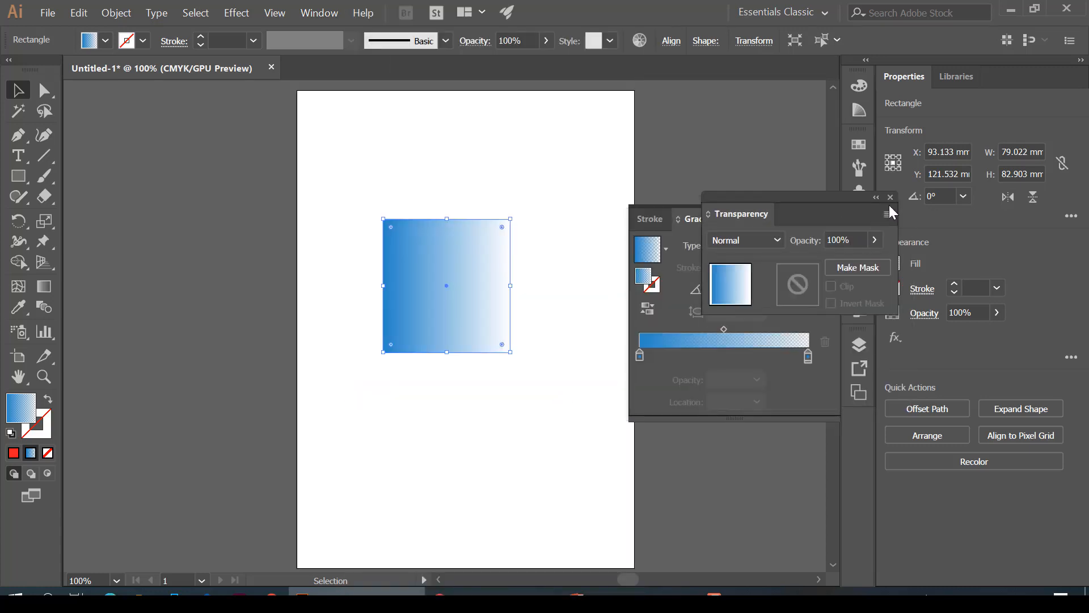
{"action": "left_click", "coordinate": [889, 197]}
{"action": "left_click_drag", "start_coordinate": [761, 206], "coordinate": [743, 207]}
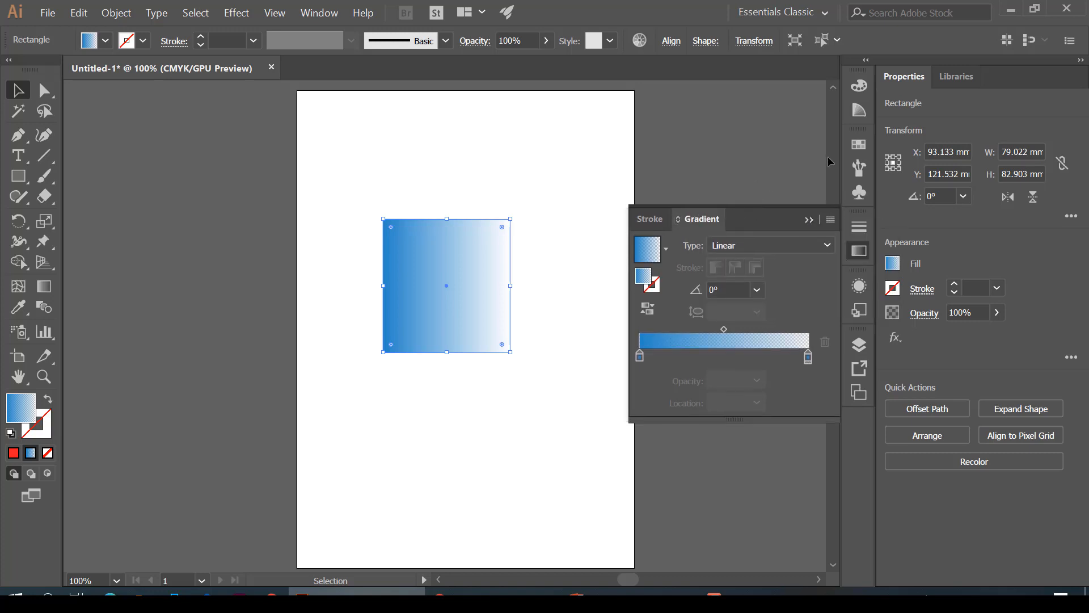
Step: Undock the Color Guide and Gradient panels so that both float beside the rectangle
{"action": "left_click", "coordinate": [859, 111]}
{"action": "mouse_move", "coordinate": [858, 110]}
{"action": "left_mouse_down"}
{"action": "mouse_move", "coordinate": [814, 93]}
{"action": "mouse_move", "coordinate": [850, 119]}
{"action": "mouse_move", "coordinate": [780, 114]}
{"action": "left_mouse_up"}
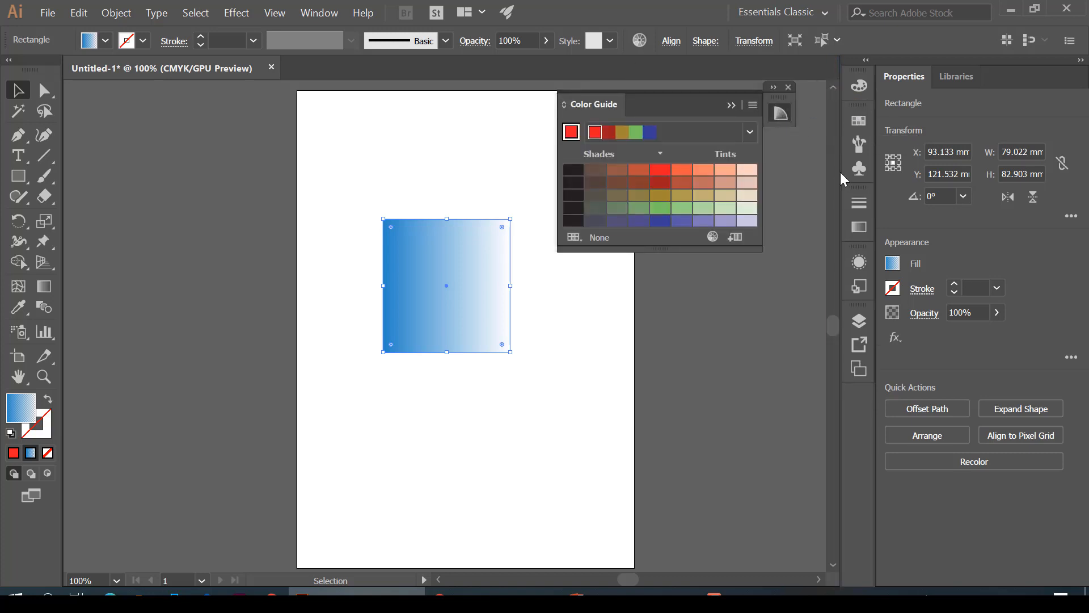
{"action": "left_click", "coordinate": [858, 238]}
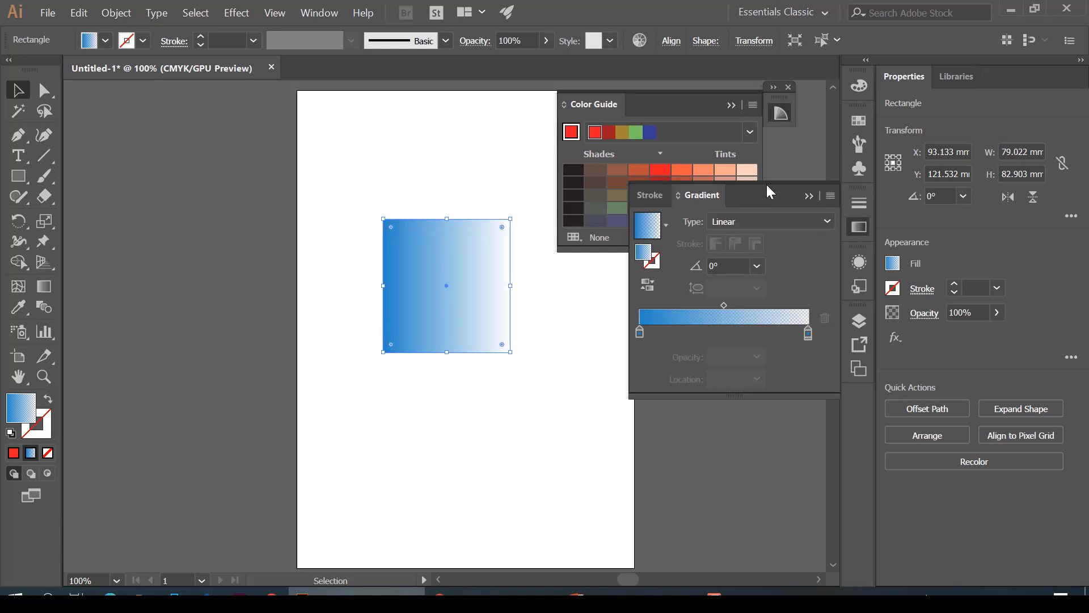
{"action": "mouse_move", "coordinate": [767, 185]}
{"action": "left_mouse_down"}
{"action": "mouse_move", "coordinate": [740, 215]}
{"action": "mouse_move", "coordinate": [750, 292]}
{"action": "mouse_move", "coordinate": [739, 308]}
{"action": "left_mouse_up"}
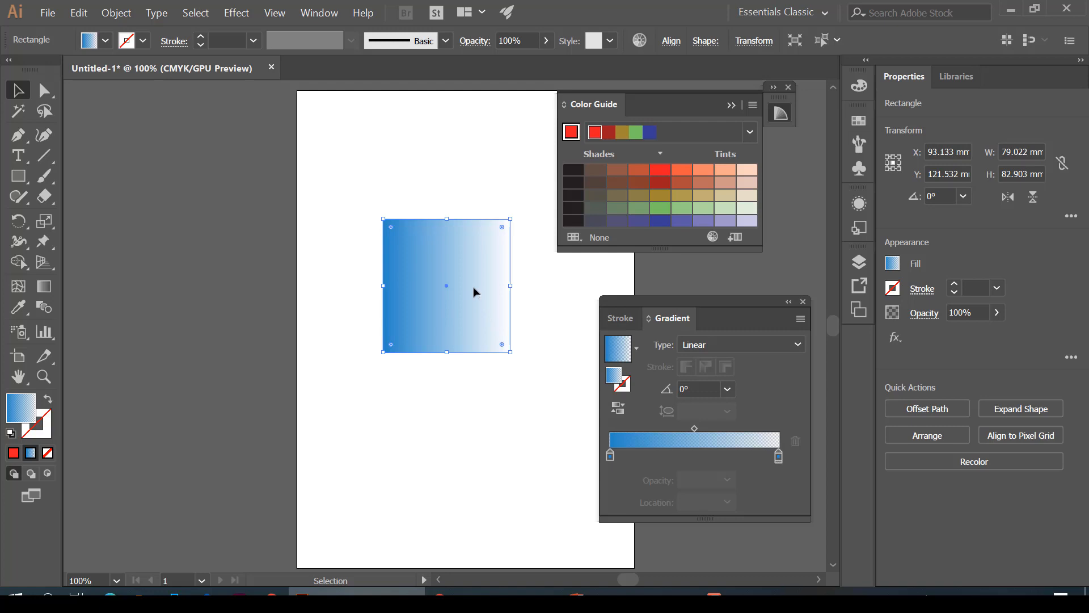
Step: Try the Super Soft Black Vignette gradient preset on the rectangle and switch back to Fading Sky
{"action": "left_click", "coordinate": [636, 347]}
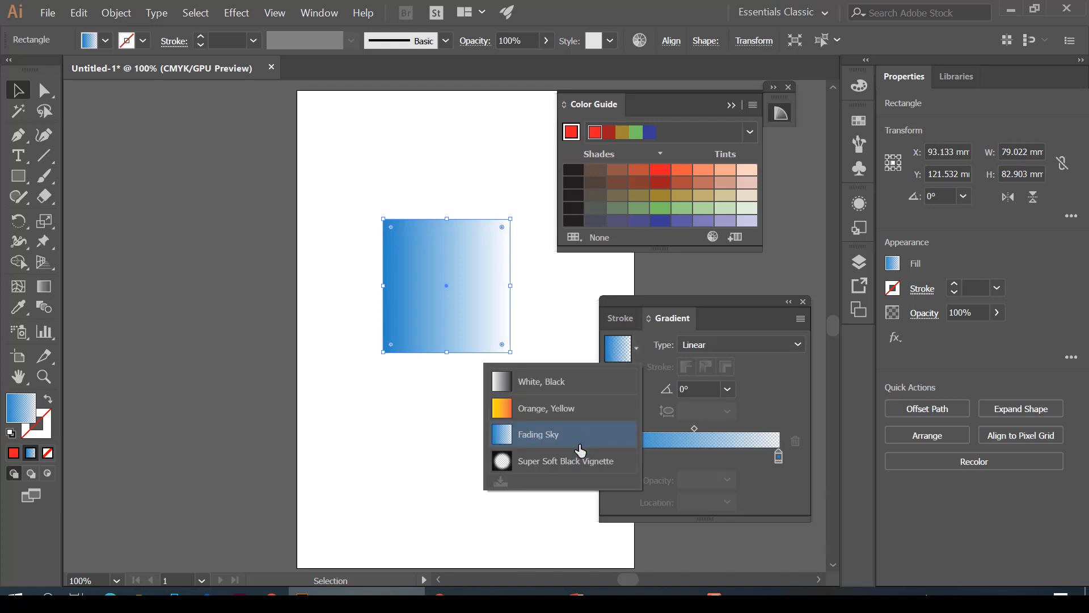
{"action": "left_click", "coordinate": [562, 461]}
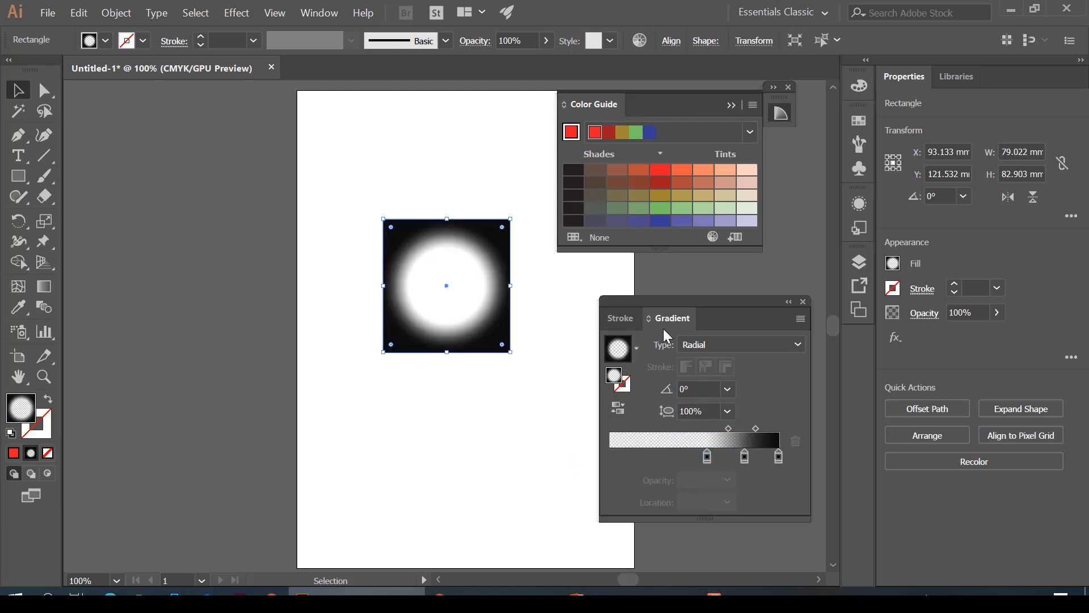
{"action": "left_click", "coordinate": [636, 347]}
{"action": "left_click", "coordinate": [585, 437]}
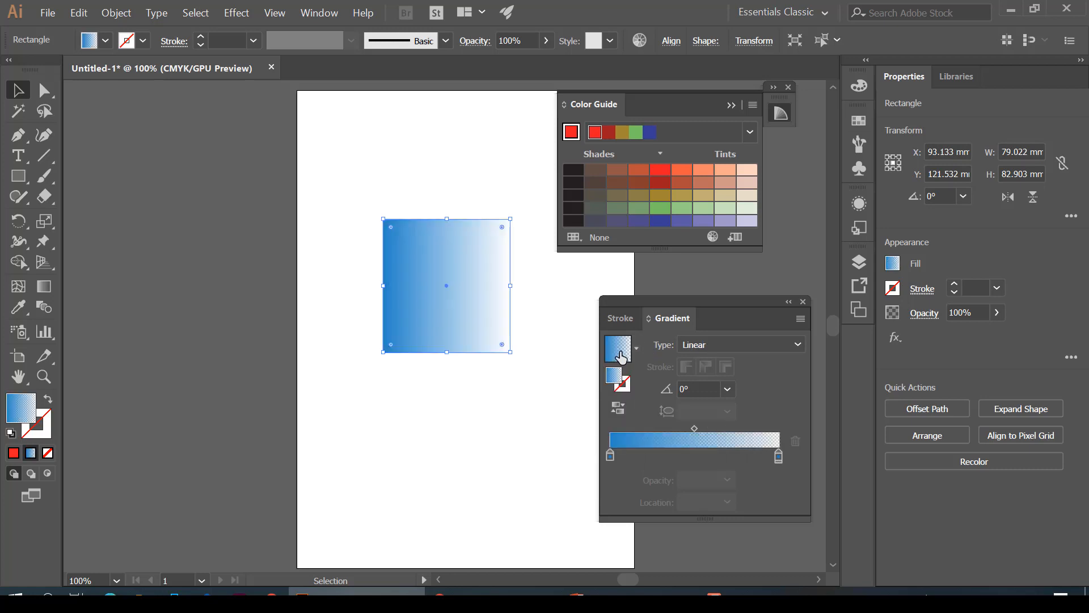
Step: Try the Orange, Yellow gradient preset on the rectangle, and replace it with the White, Black preset
{"action": "left_click", "coordinate": [636, 347]}
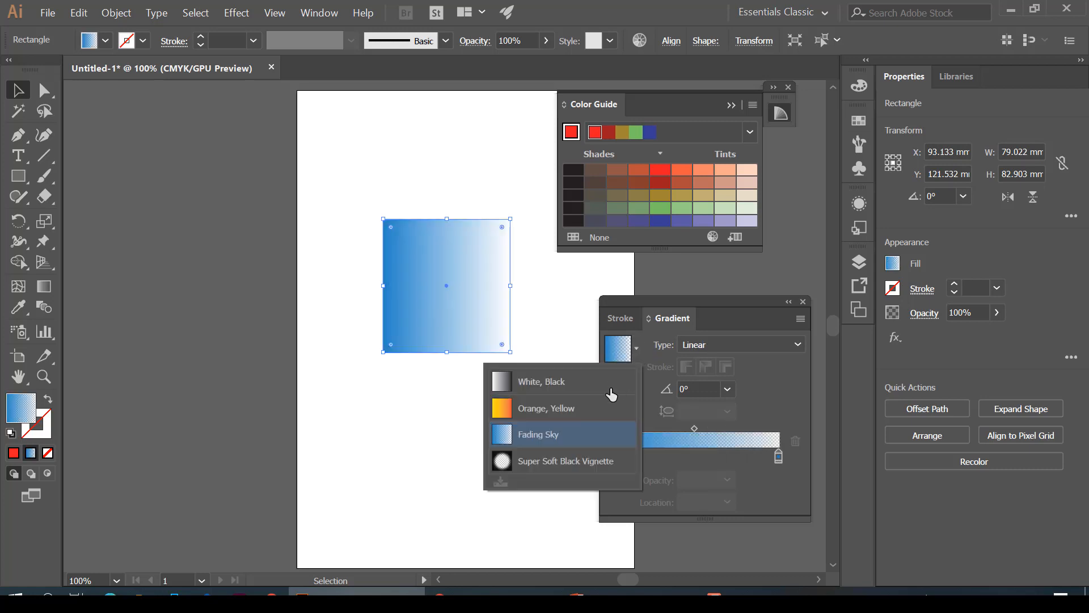
{"action": "left_click", "coordinate": [596, 409]}
{"action": "left_click", "coordinate": [636, 347]}
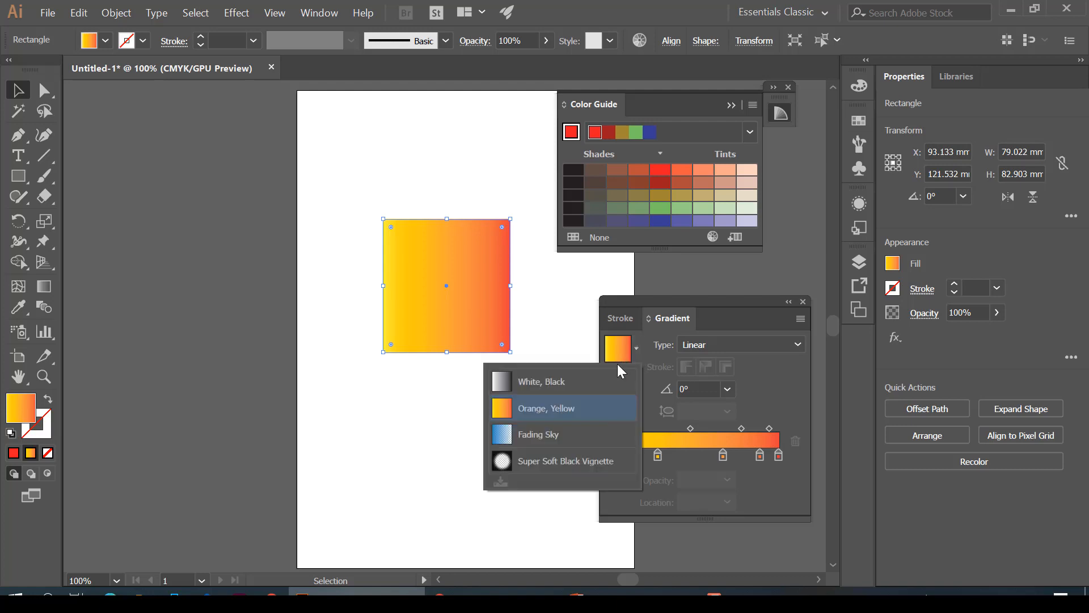
{"action": "left_click", "coordinate": [595, 381]}
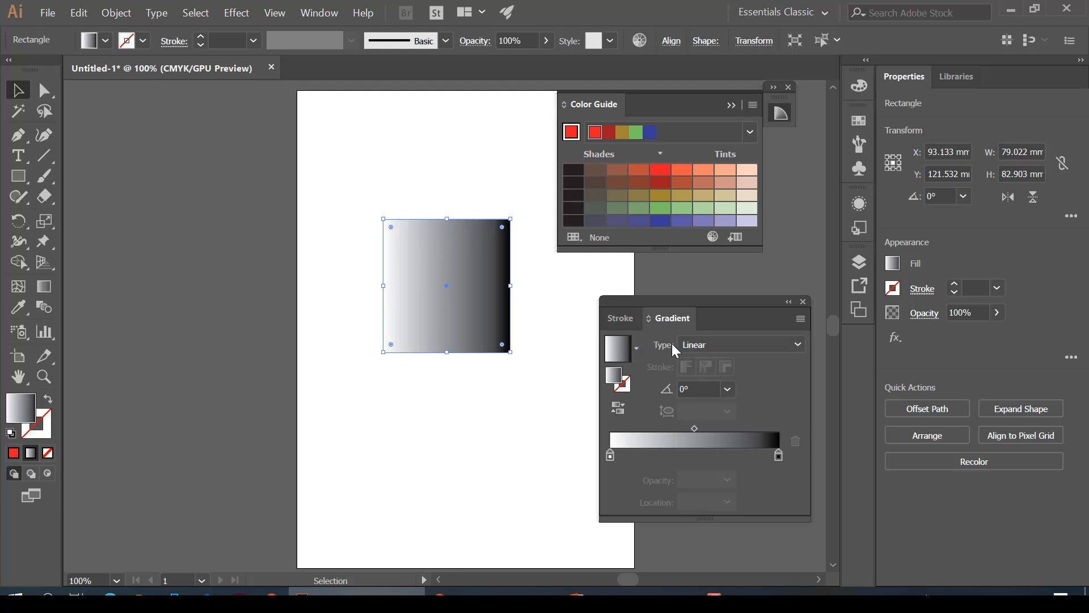
Step: Try the Radial gradient type on the rectangle's fill and switch it back to Linear
{"action": "left_click", "coordinate": [747, 345]}
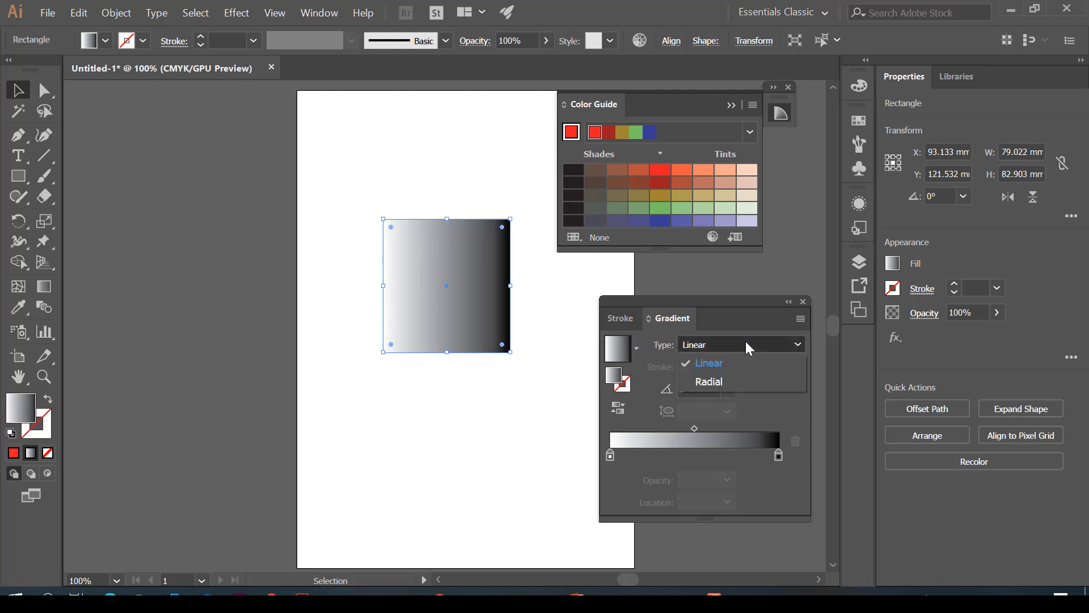
{"action": "left_click", "coordinate": [755, 360]}
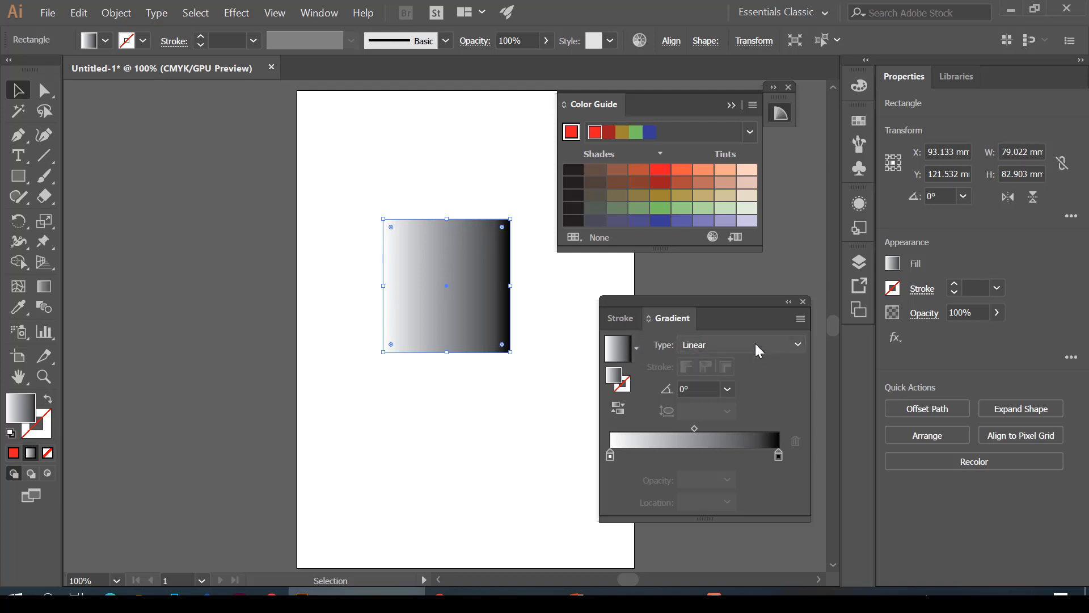
{"action": "left_click", "coordinate": [755, 342]}
{"action": "left_click", "coordinate": [754, 381]}
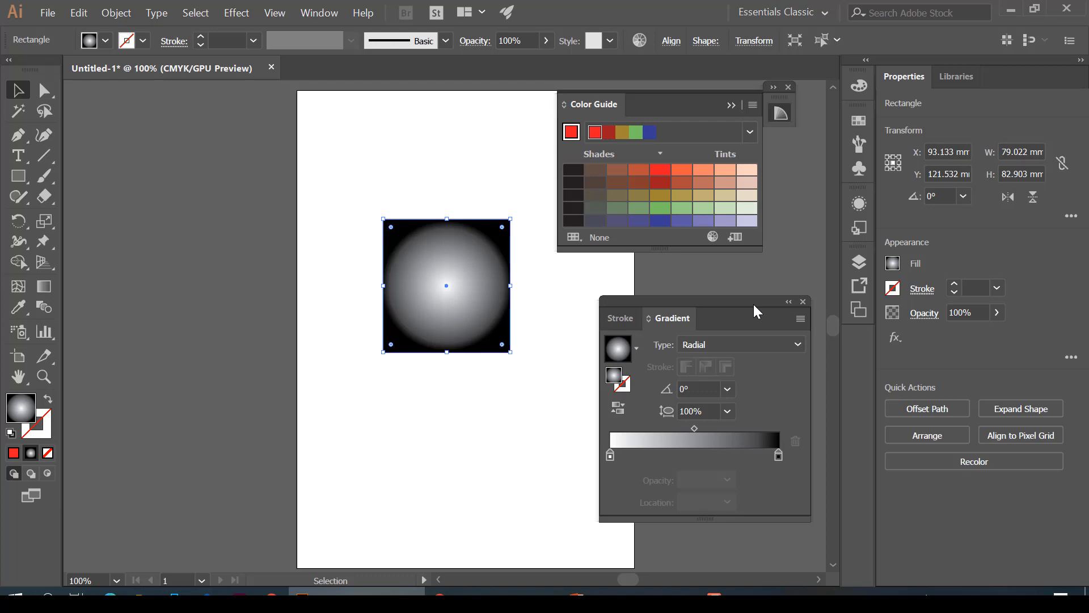
{"action": "left_click", "coordinate": [758, 341]}
{"action": "left_click", "coordinate": [756, 363]}
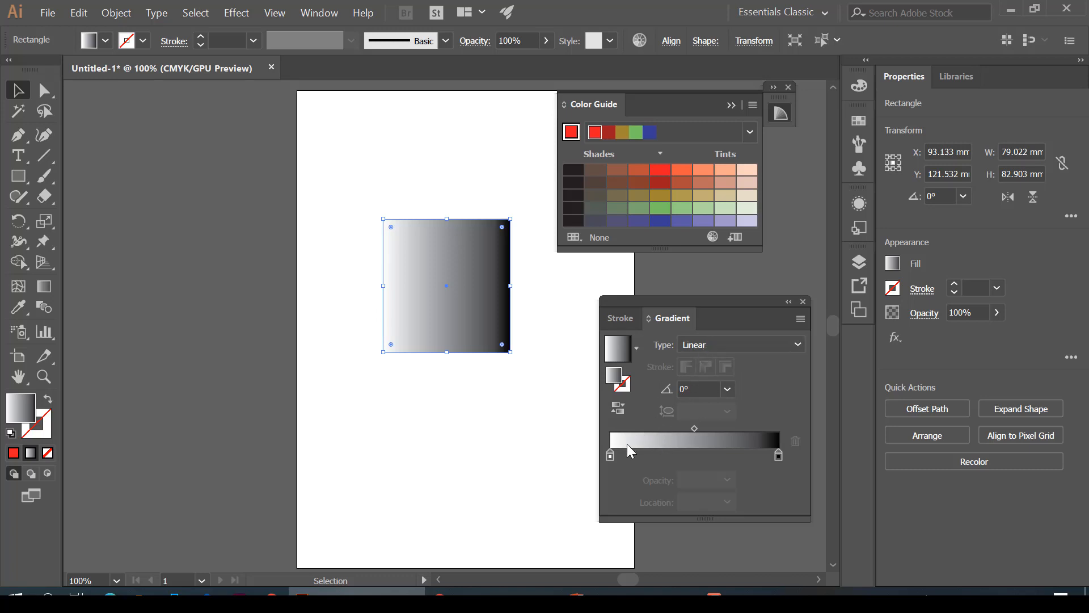
Step: Colour the gradient's start stop red using the red swatch in the Color Guide
{"action": "left_click", "coordinate": [610, 454]}
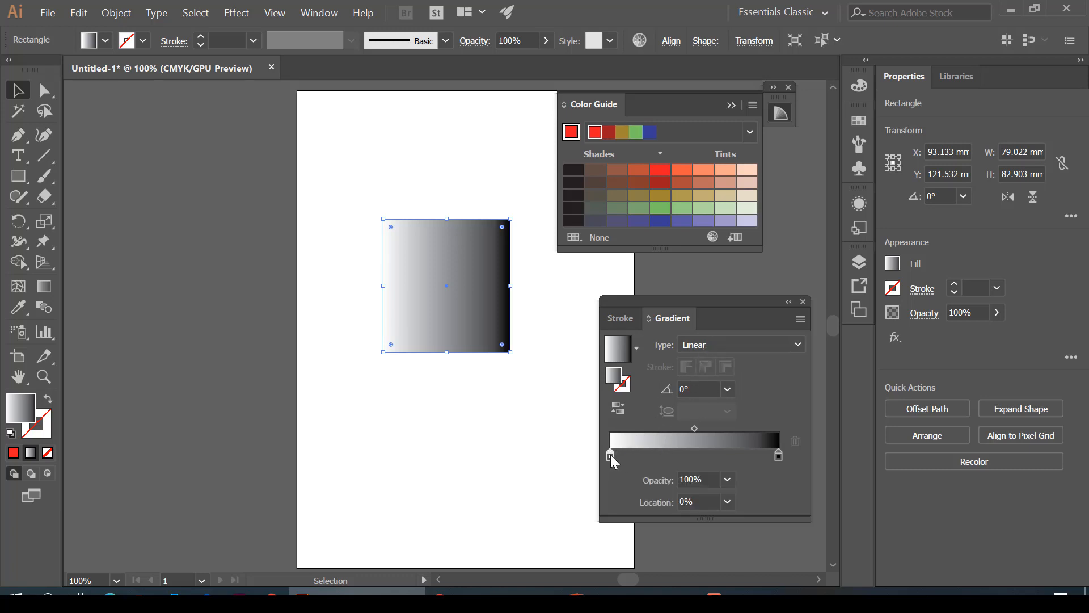
{"action": "left_click", "coordinate": [778, 454]}
{"action": "left_click", "coordinate": [611, 455]}
{"action": "left_click_drag", "start_coordinate": [660, 174], "coordinate": [611, 457]}
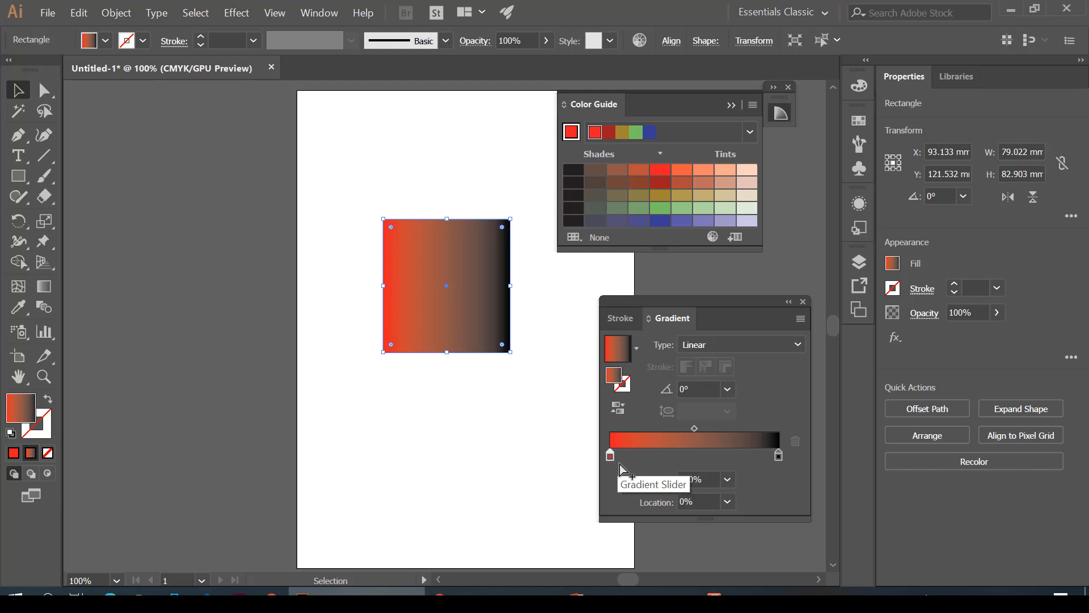
Step: Colour the gradient's end stop light orange from the Color Guide and shift the gradient midpoint to about 43%
{"action": "left_click", "coordinate": [777, 454]}
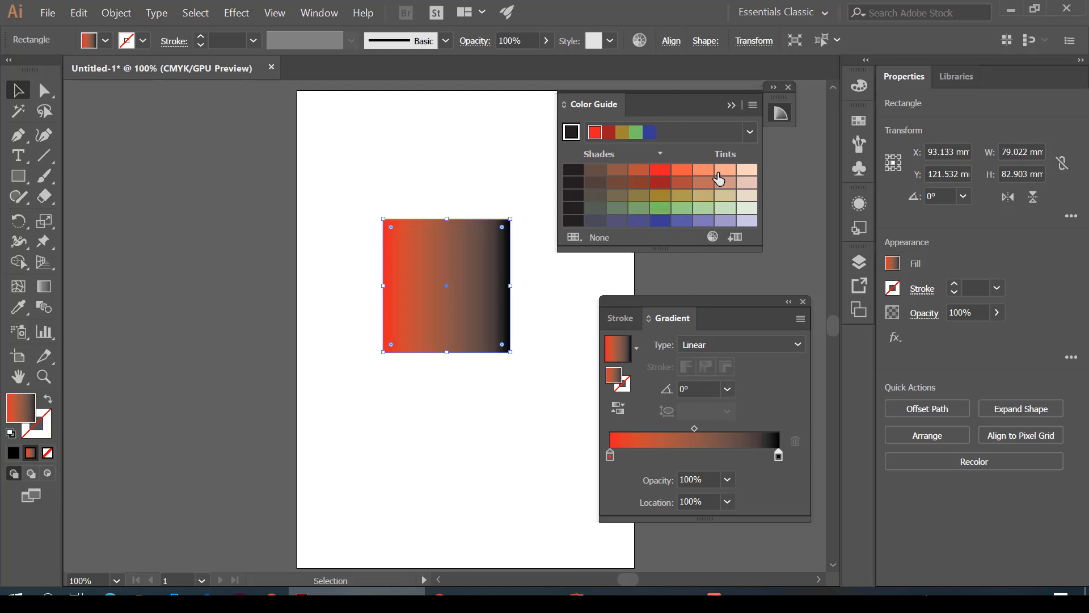
{"action": "left_click_drag", "start_coordinate": [722, 176], "coordinate": [778, 457]}
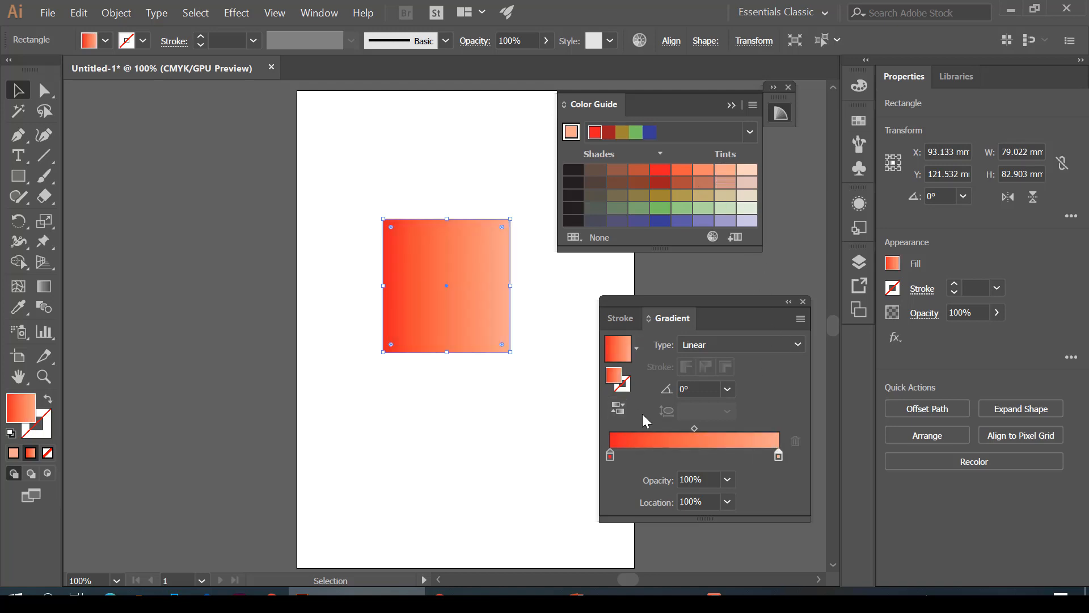
{"action": "mouse_move", "coordinate": [781, 454]}
{"action": "left_mouse_down"}
{"action": "mouse_move", "coordinate": [727, 456]}
{"action": "mouse_move", "coordinate": [777, 458]}
{"action": "left_mouse_up"}
{"action": "mouse_move", "coordinate": [694, 427]}
{"action": "left_mouse_down"}
{"action": "mouse_move", "coordinate": [731, 427]}
{"action": "mouse_move", "coordinate": [681, 427]}
{"action": "left_mouse_up"}
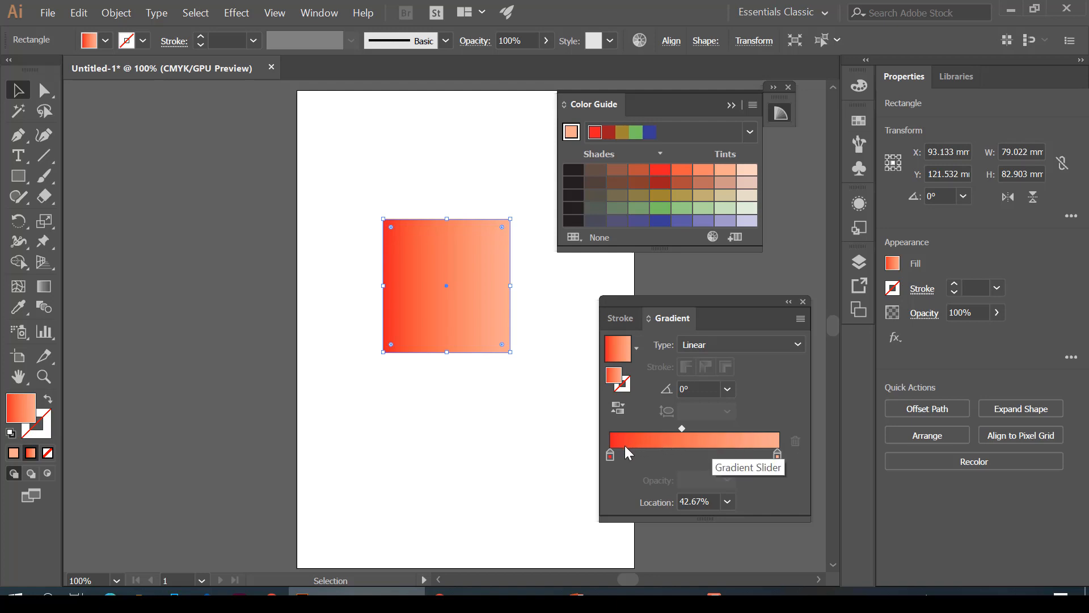
Step: Duplicate the red start stop as a middle stop, recolour it blue from the Color Guide and place it at about 40%
{"action": "left_click", "coordinate": [610, 456]}
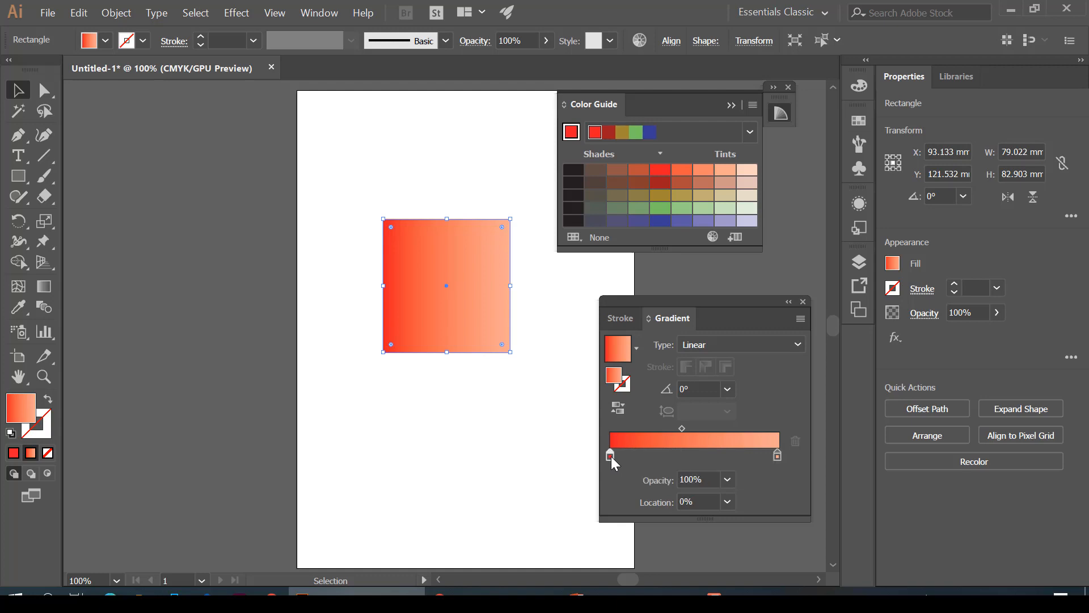
{"action": "left_click_drag", "start_coordinate": [610, 456], "coordinate": [655, 458]}
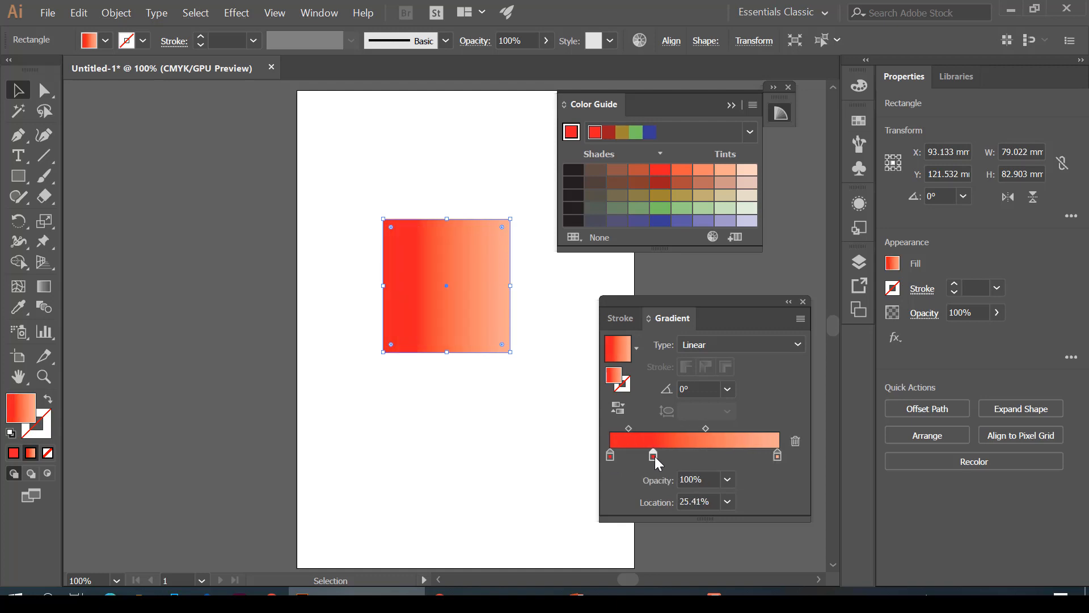
{"action": "double_click", "coordinate": [654, 456]}
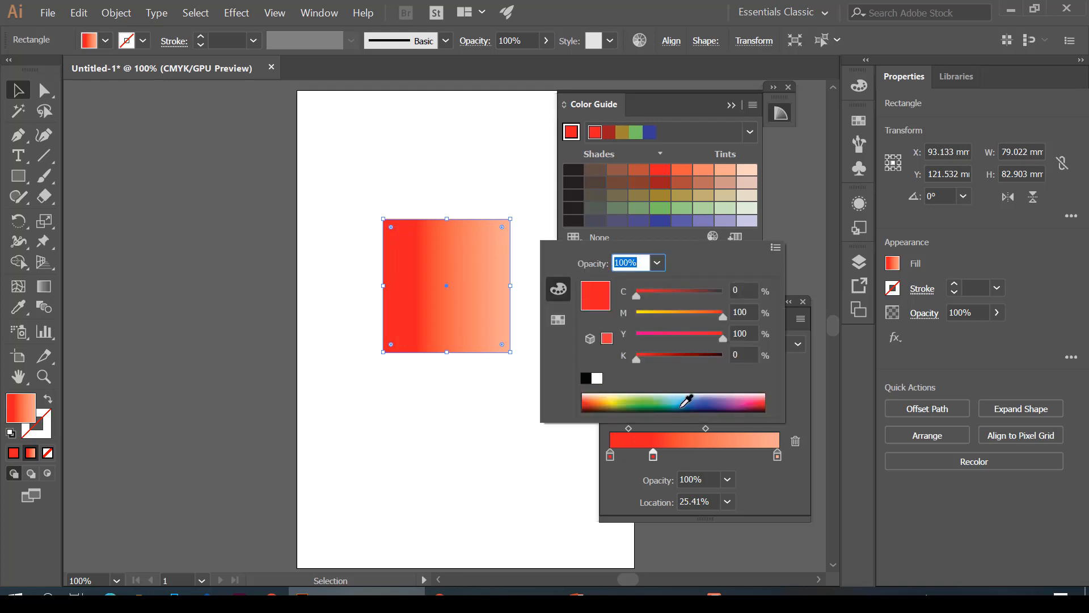
{"action": "left_click", "coordinate": [792, 244]}
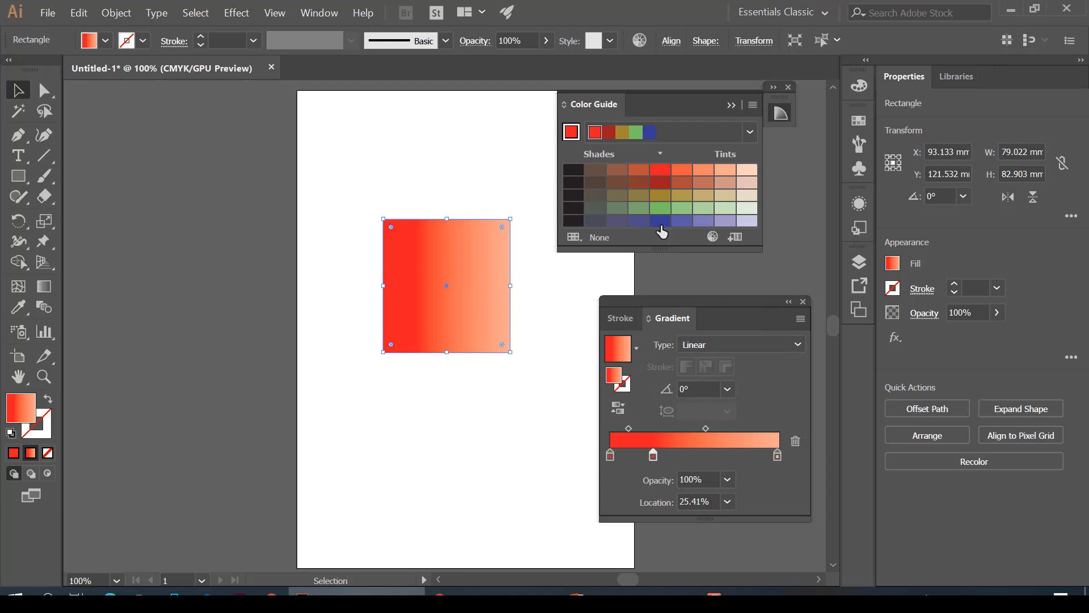
{"action": "mouse_move", "coordinate": [669, 442]}
{"action": "left_mouse_down"}
{"action": "mouse_move", "coordinate": [653, 456]}
{"action": "mouse_move", "coordinate": [678, 456]}
{"action": "left_mouse_up"}
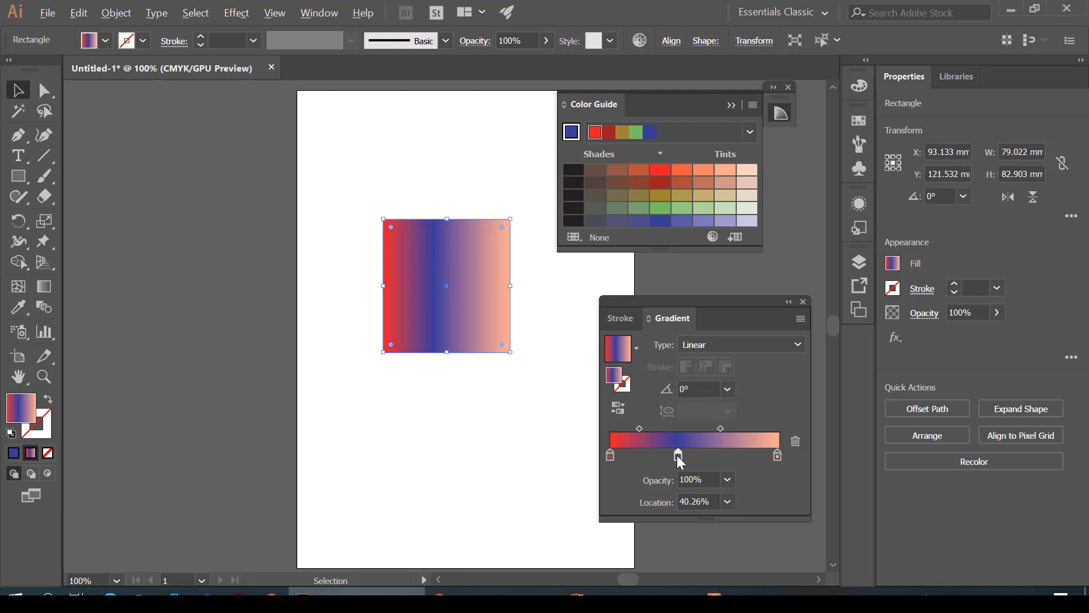
Step: Duplicate the blue stop to about 62% and recolour the copy brown from the Color Guide
{"action": "left_click_drag", "start_coordinate": [678, 455], "coordinate": [715, 455]}
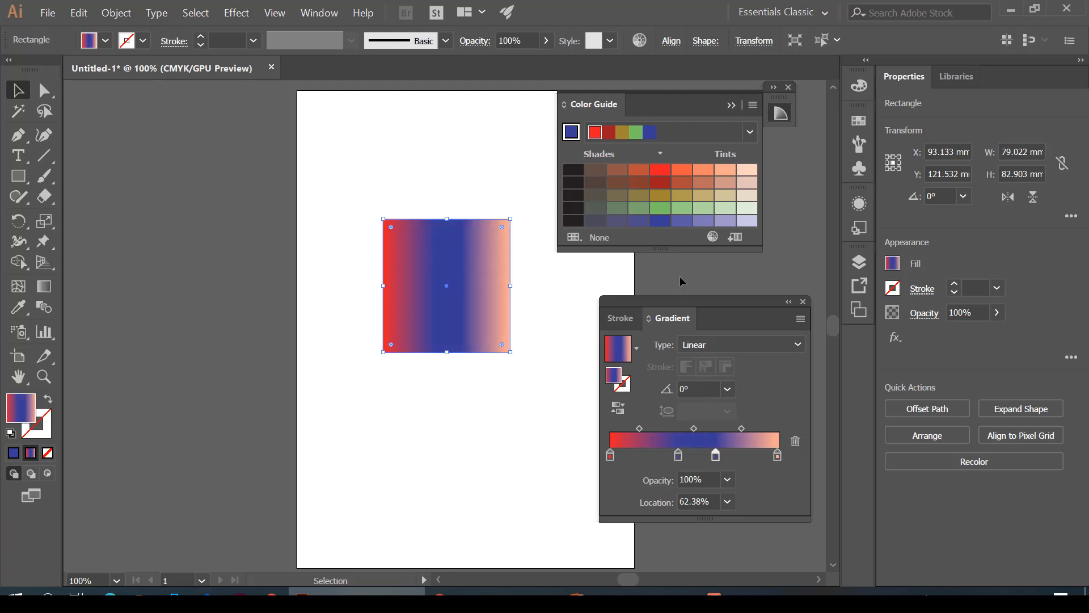
{"action": "left_click", "coordinate": [619, 170]}
{"action": "left_click_drag", "start_coordinate": [714, 451], "coordinate": [714, 454]}
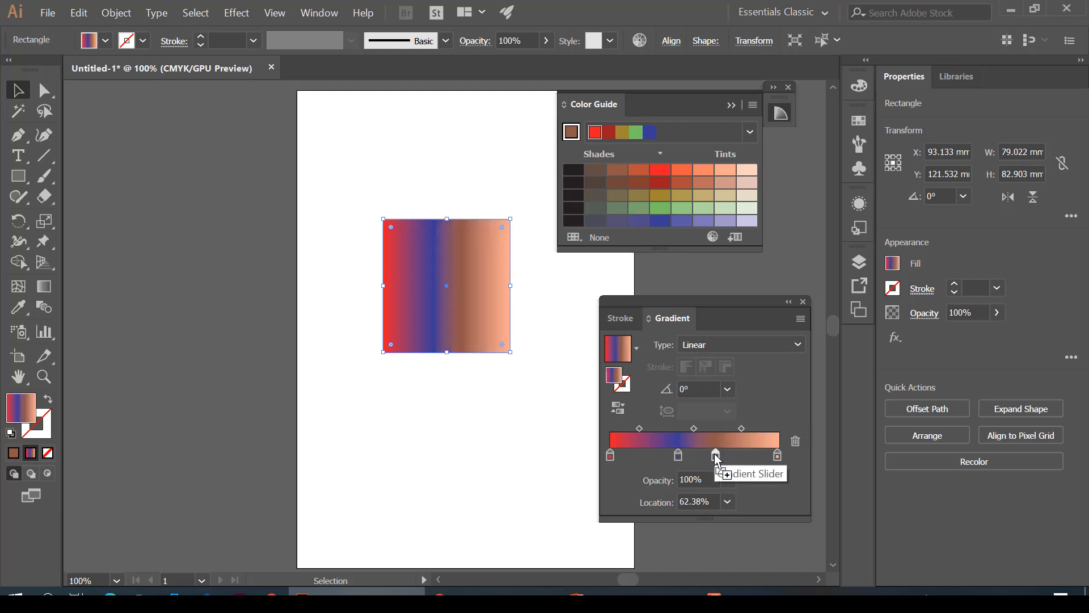
Step: Preview the multicolour gradient as Radial and return the type to Linear
{"action": "left_click", "coordinate": [775, 341]}
{"action": "left_click", "coordinate": [766, 376]}
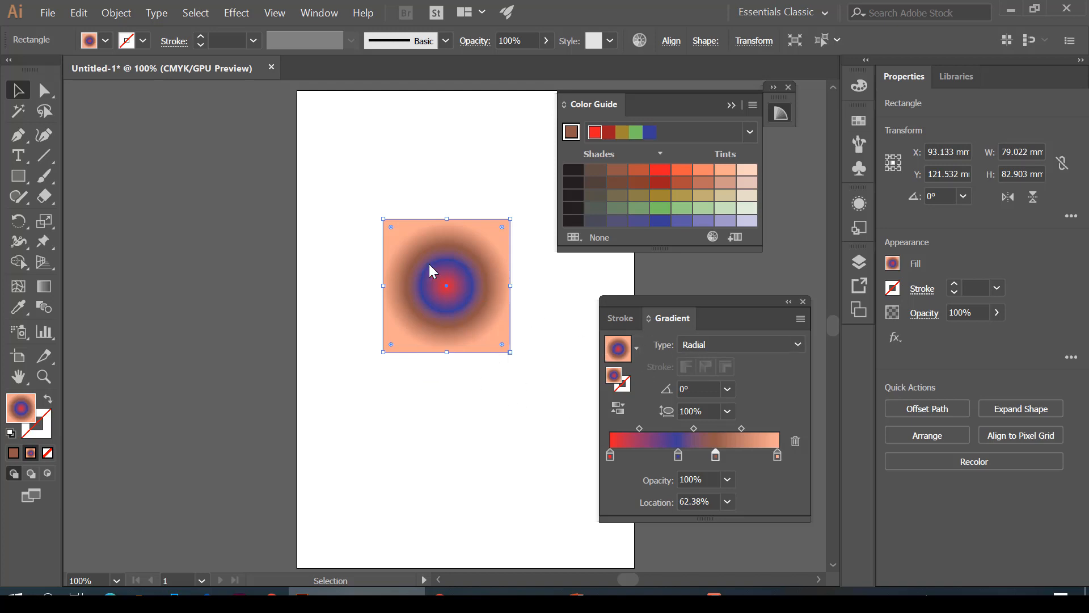
{"action": "left_click", "coordinate": [740, 339]}
{"action": "left_click", "coordinate": [741, 356]}
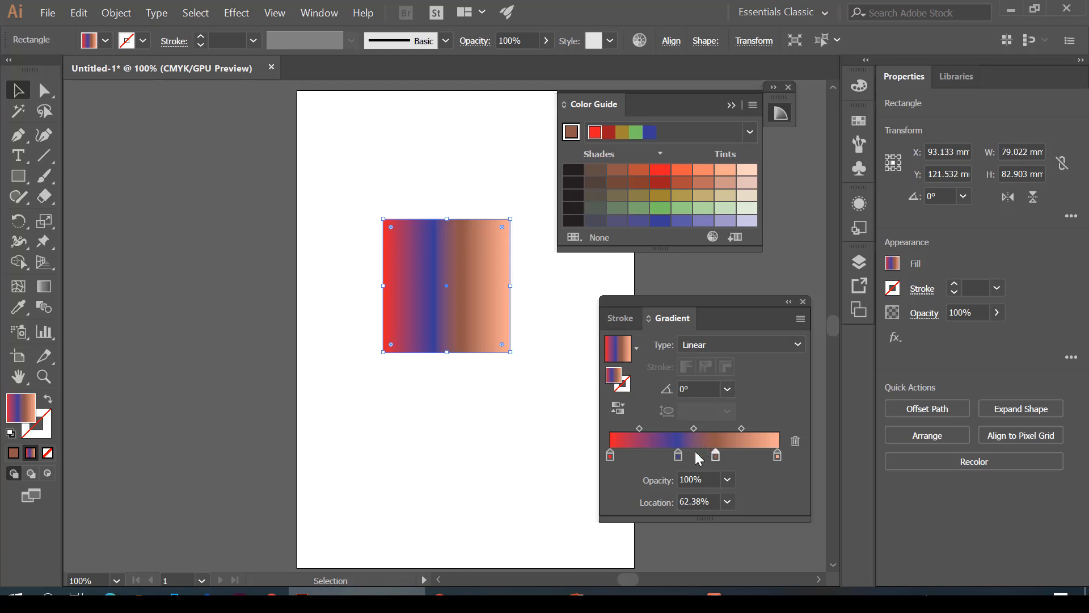
Step: Try red and brown colours from the spectrum on the blue gradient stop and settle on light green
{"action": "left_click", "coordinate": [678, 455]}
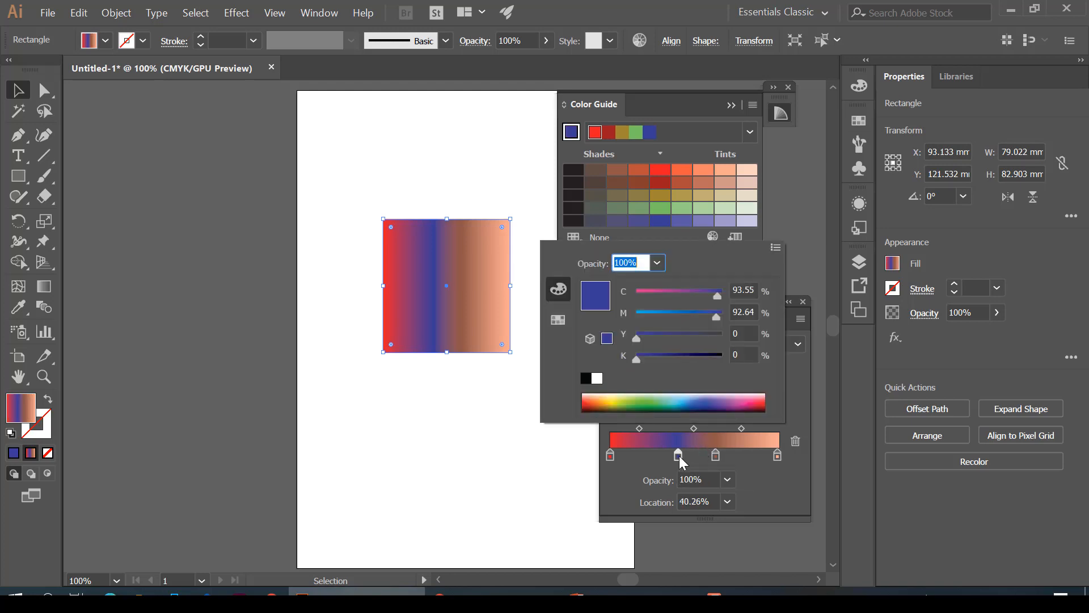
{"action": "left_click", "coordinate": [679, 455]}
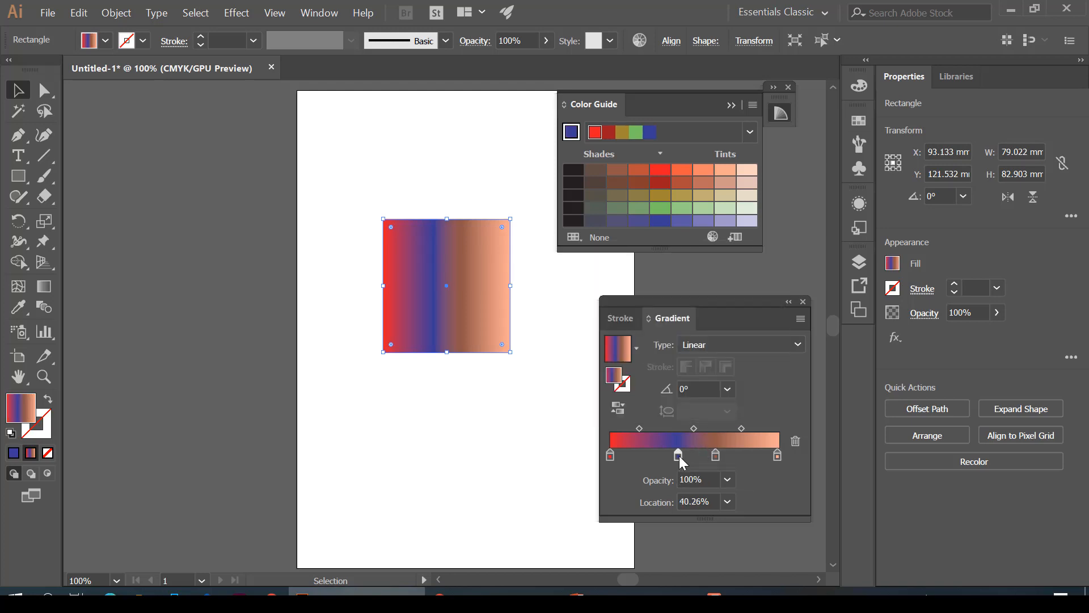
{"action": "double_click", "coordinate": [678, 456]}
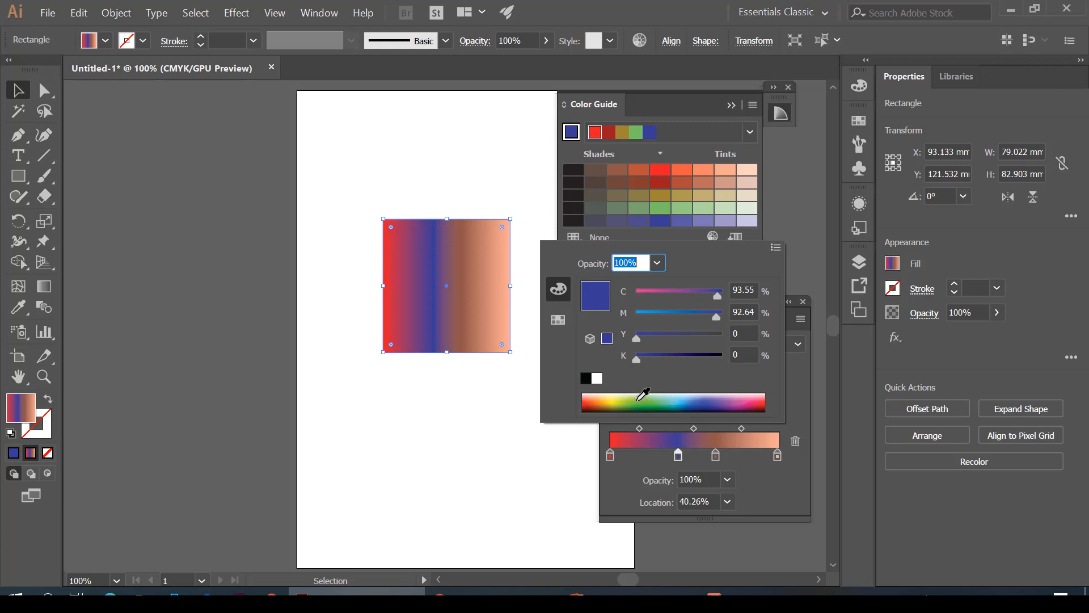
{"action": "left_click_drag", "start_coordinate": [643, 394], "coordinate": [765, 396]}
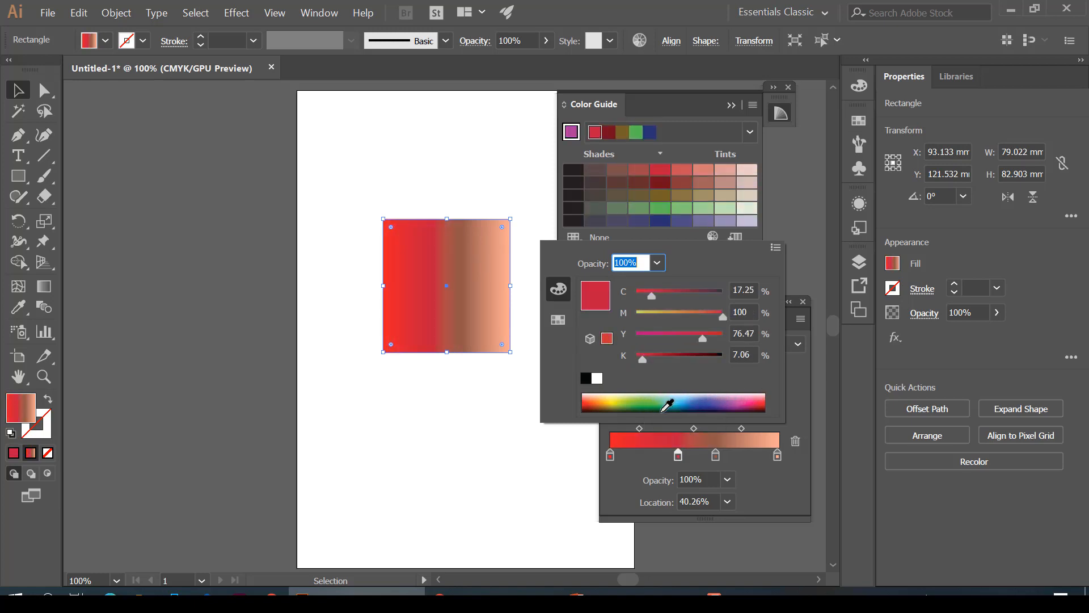
{"action": "left_click", "coordinate": [589, 404]}
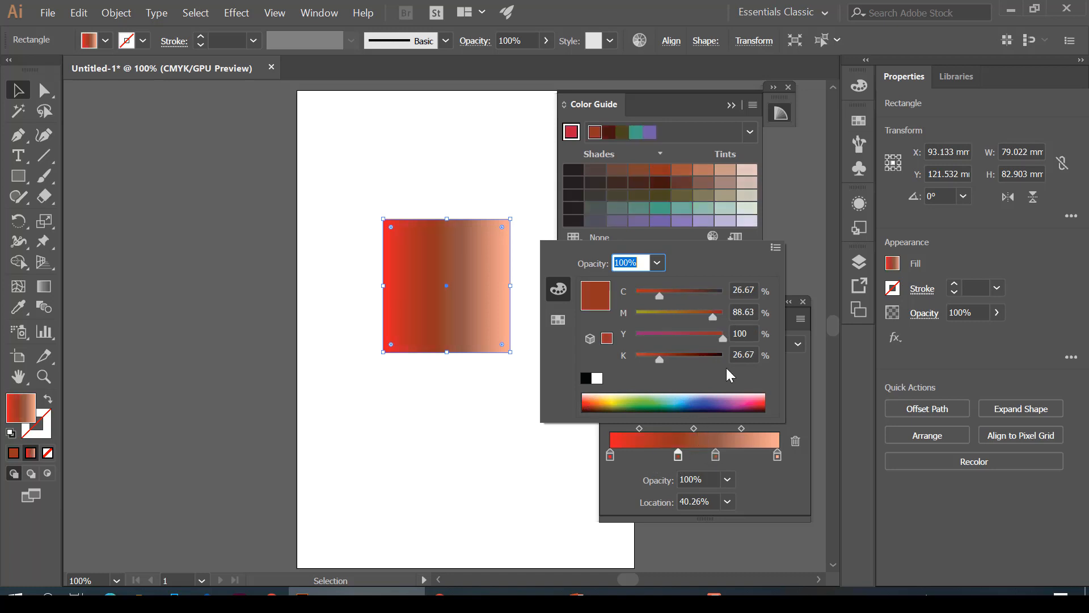
{"action": "left_click", "coordinate": [658, 396]}
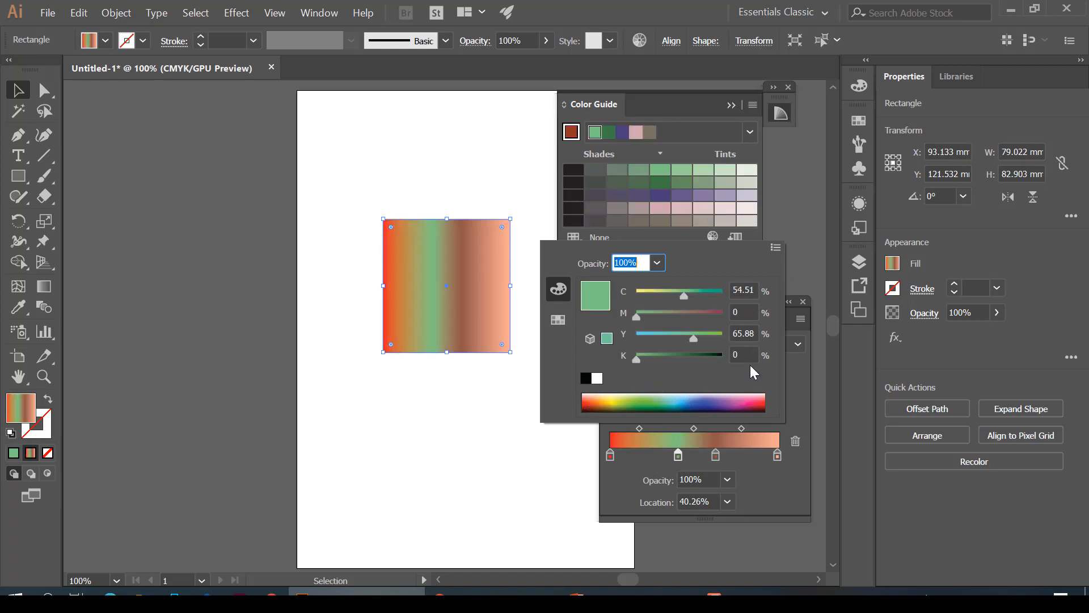
{"action": "left_click", "coordinate": [804, 277]}
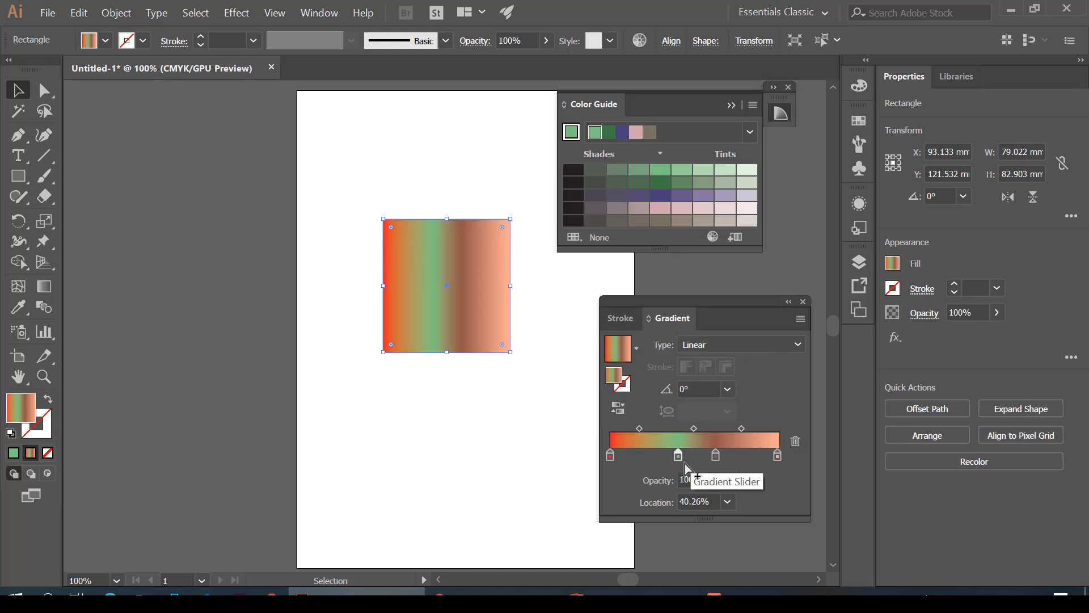
Step: Move the green stop to about 30%, and delete both the green and brown middle stops from the gradient
{"action": "mouse_move", "coordinate": [678, 454]}
{"action": "left_mouse_down"}
{"action": "mouse_move", "coordinate": [650, 456]}
{"action": "mouse_move", "coordinate": [664, 458]}
{"action": "left_mouse_up"}
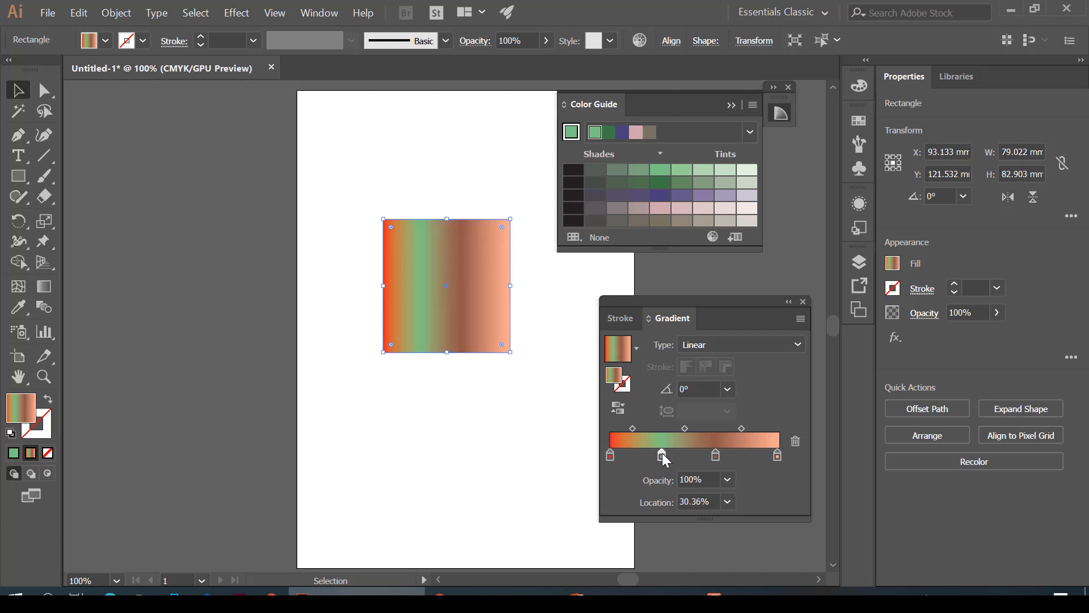
{"action": "left_click", "coordinate": [795, 442]}
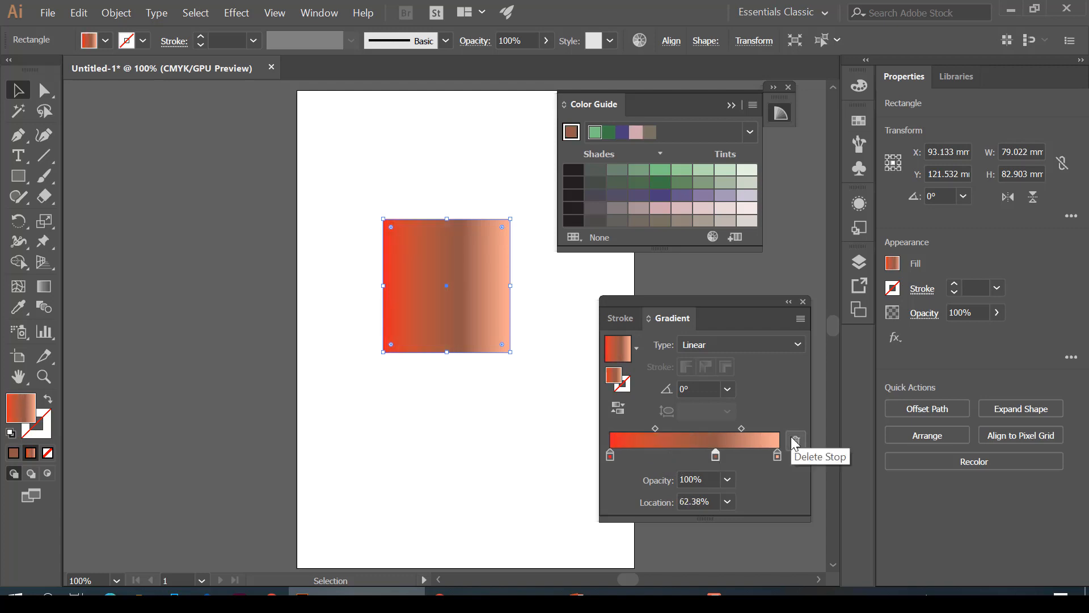
{"action": "left_click", "coordinate": [717, 456]}
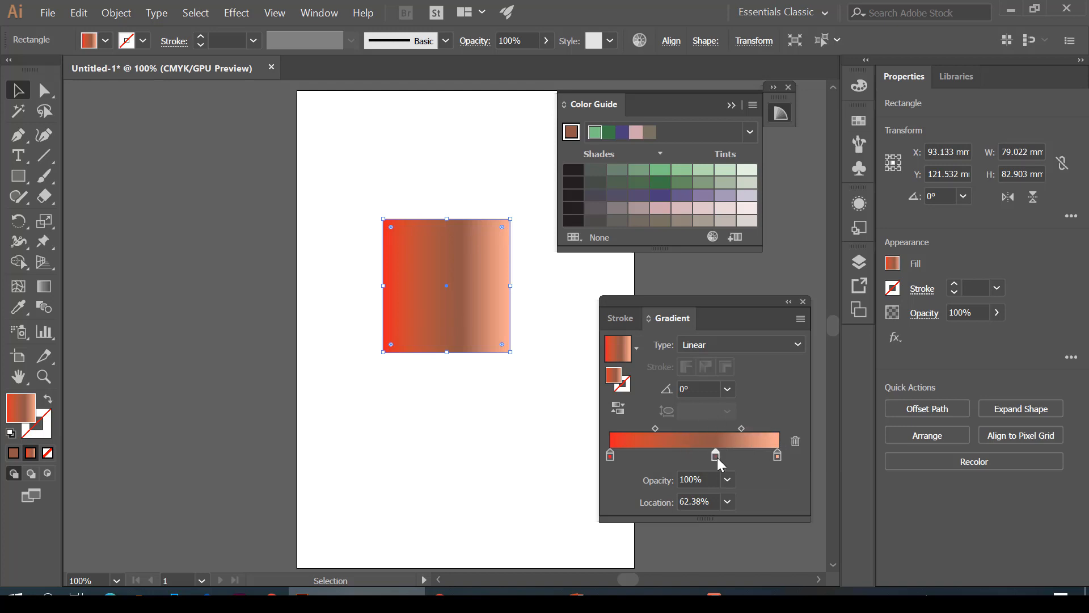
{"action": "left_click", "coordinate": [795, 441]}
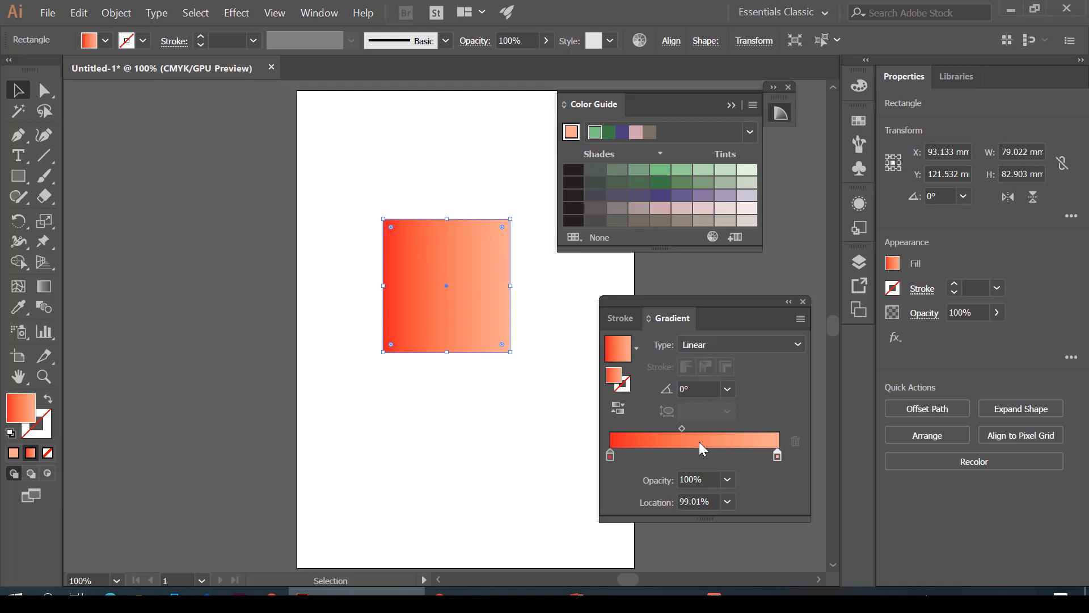
Step: Switch to the Chrome browser and open freepik.com in a new tab
{"action": "left_click", "coordinate": [493, 592]}
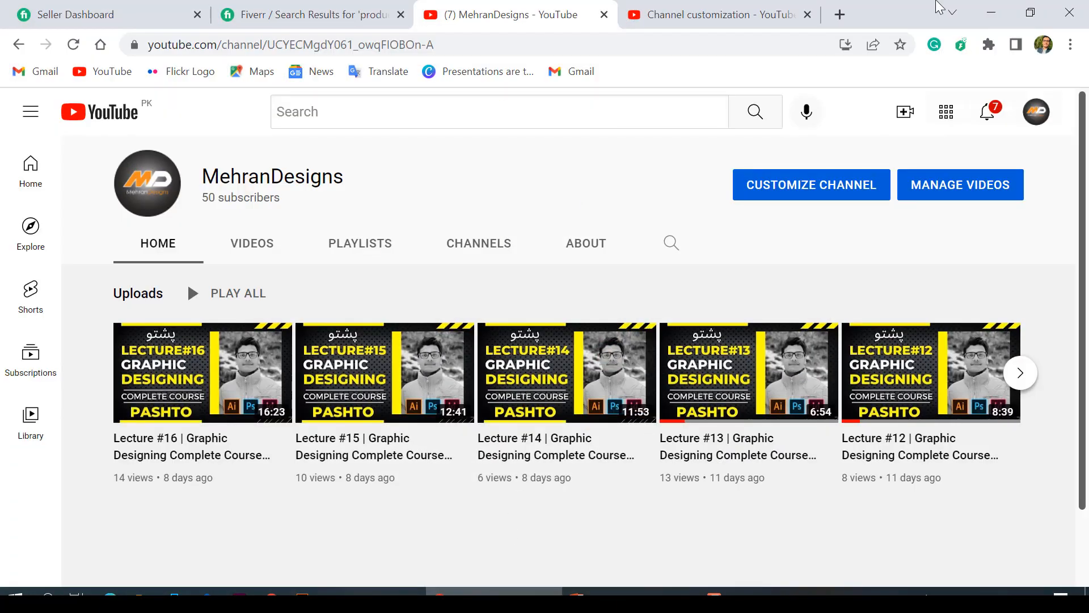
{"action": "left_click", "coordinate": [840, 14]}
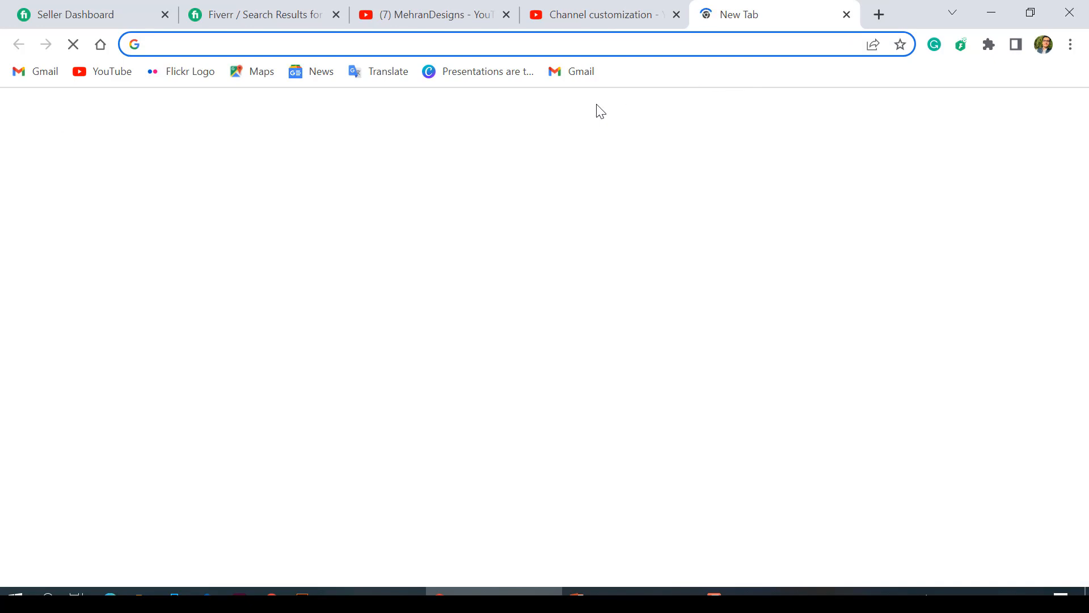
{"action": "type", "text": "fre"}
{"action": "key", "text": "Return"}
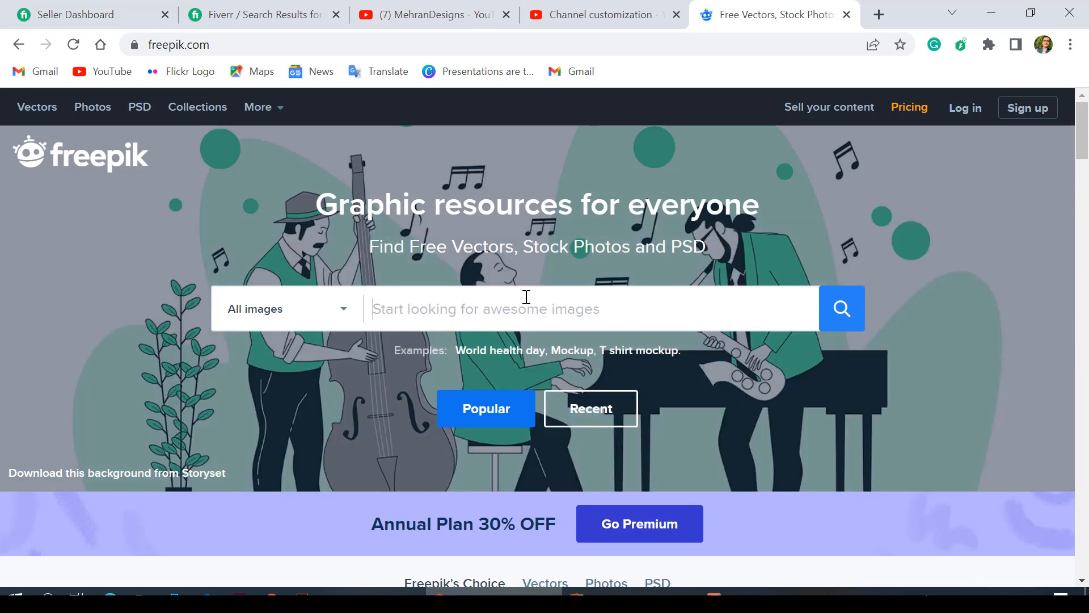
Step: Search Freepik for "Golden gradients" across all images
{"action": "type", "text": "Gold"}
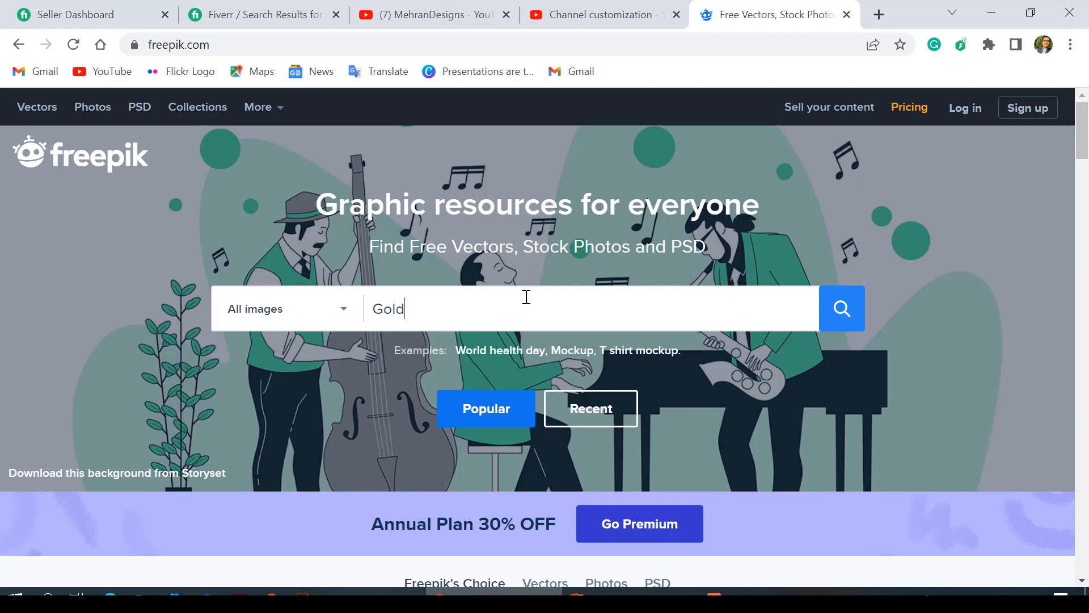
{"action": "type", "text": "en gradients"}
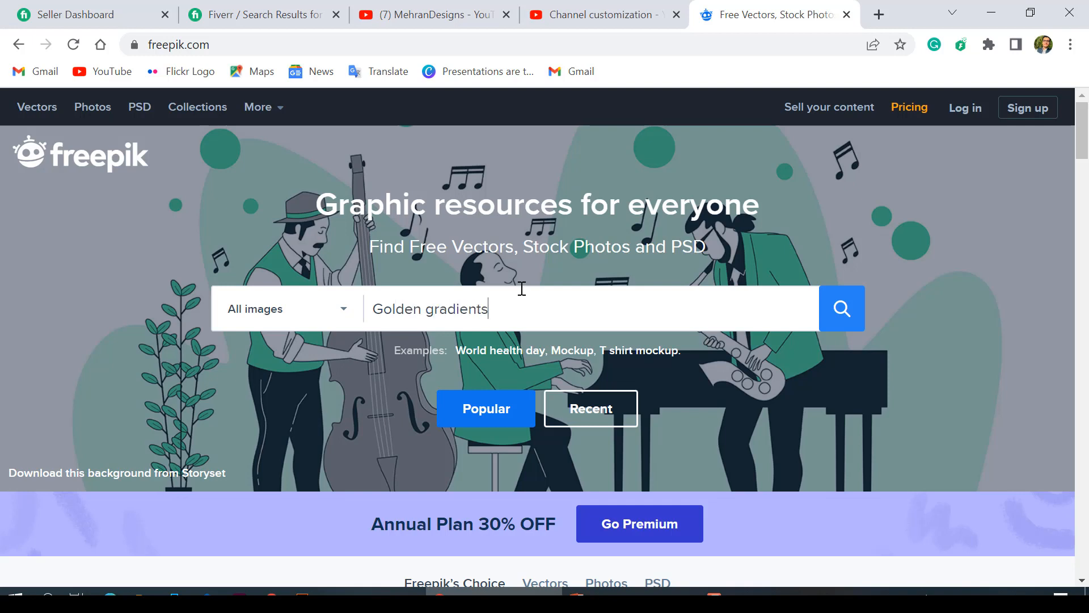
{"action": "key", "text": "Return"}
{"action": "scroll", "coordinate": [539, 350], "scroll_direction": "down", "scroll_amount": 4}
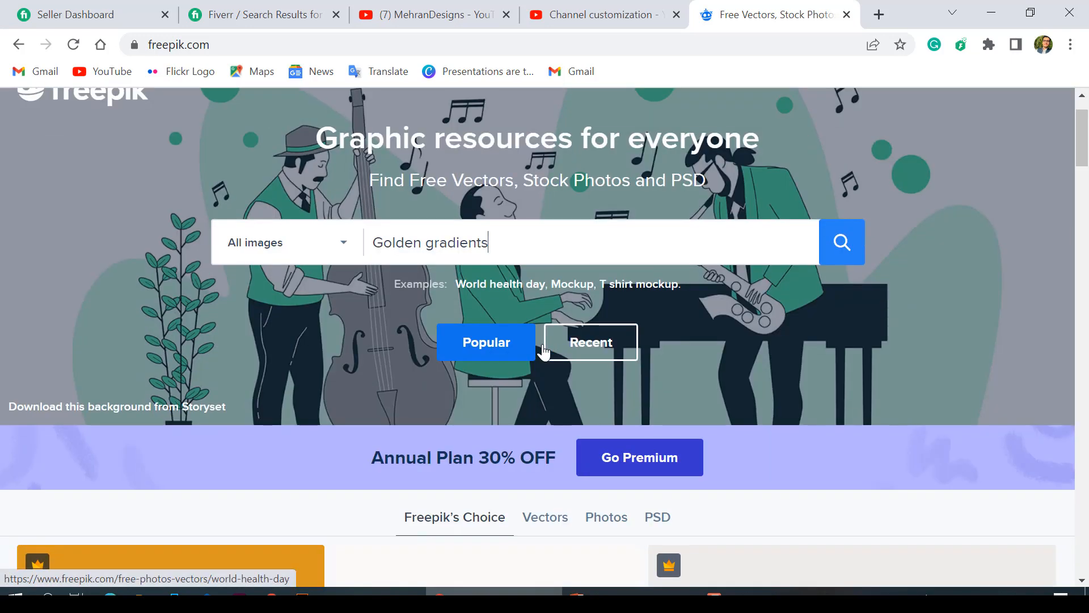
{"action": "scroll", "coordinate": [544, 353], "scroll_direction": "up", "scroll_amount": 4}
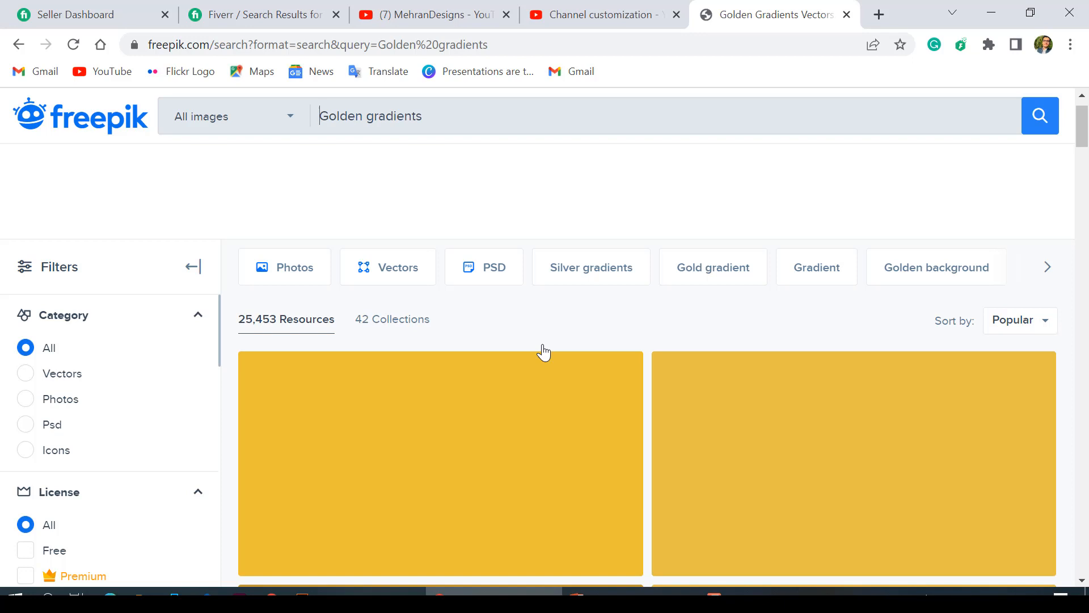
Step: Open the yellow gold metallic gradients set from the search results and check its file format
{"action": "scroll", "coordinate": [543, 353], "scroll_direction": "down", "scroll_amount": 1}
{"action": "scroll", "coordinate": [543, 352], "scroll_direction": "down", "scroll_amount": 1}
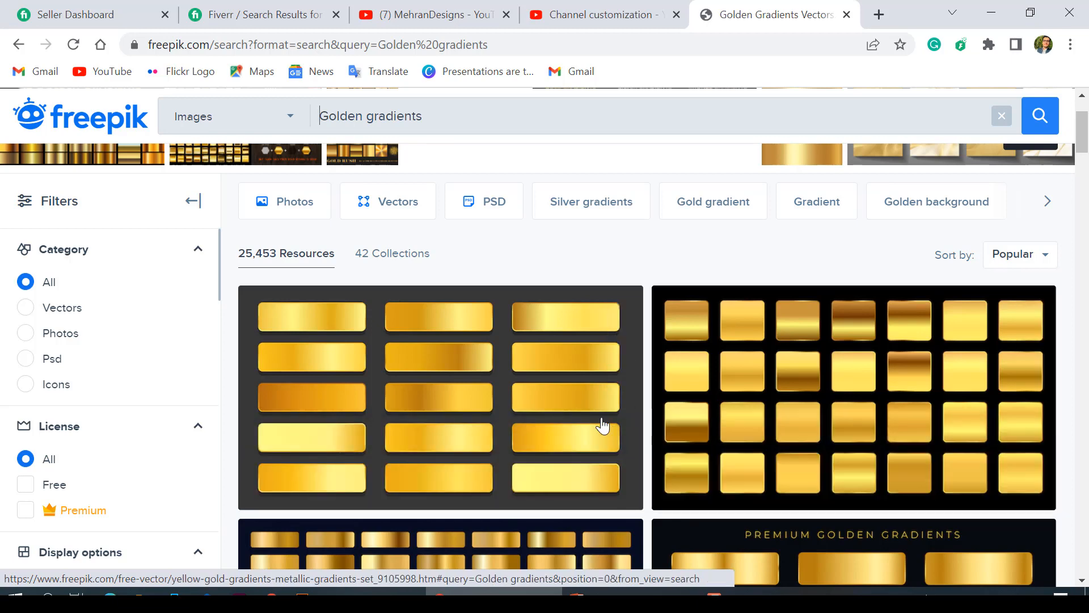
{"action": "left_click", "coordinate": [477, 372]}
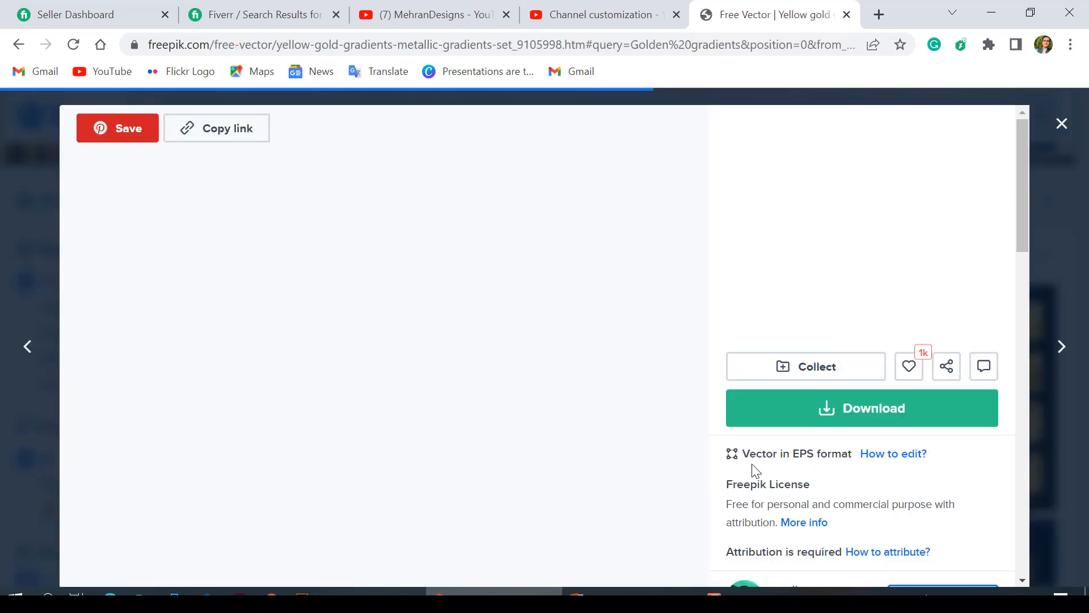
{"action": "left_click_drag", "start_coordinate": [732, 453], "coordinate": [756, 454]}
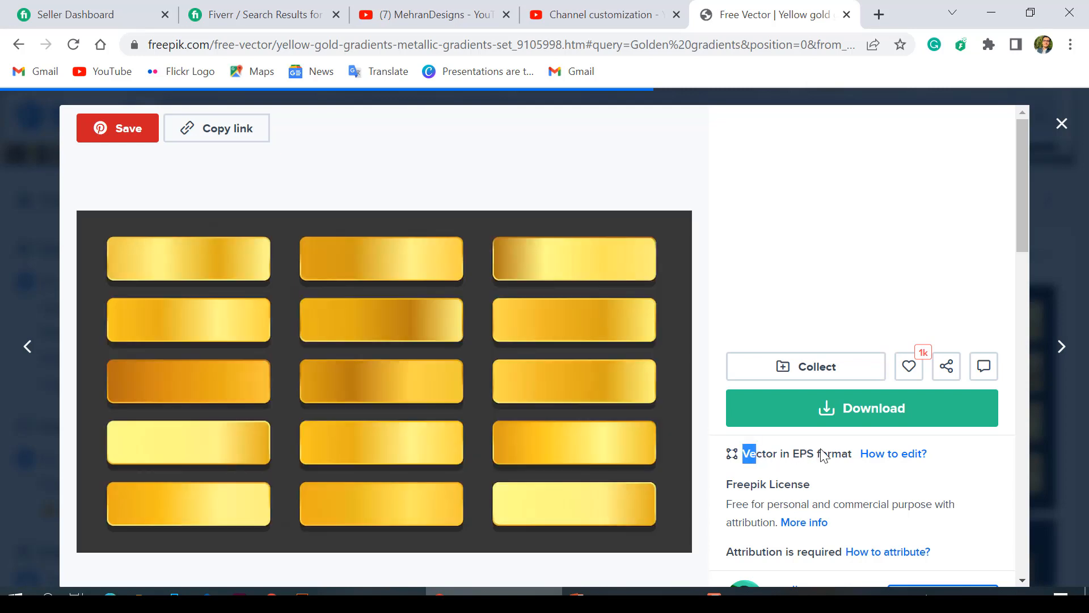
Step: Download the yellow gold metallic gradients set with the free, attribution-required option
{"action": "left_click_drag", "start_coordinate": [823, 456], "coordinate": [745, 458]}
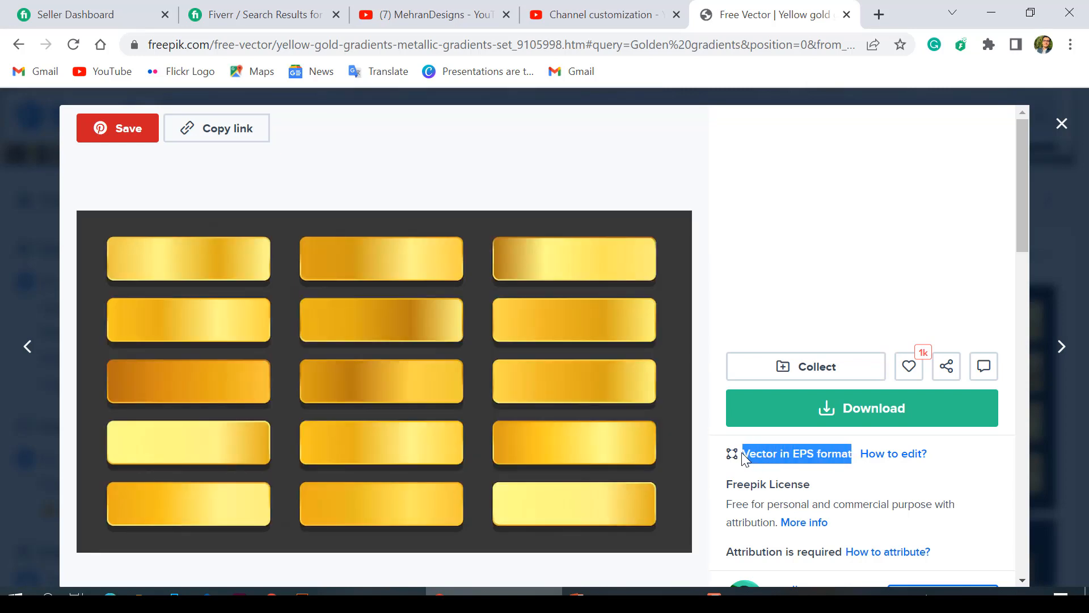
{"action": "left_click", "coordinate": [826, 422]}
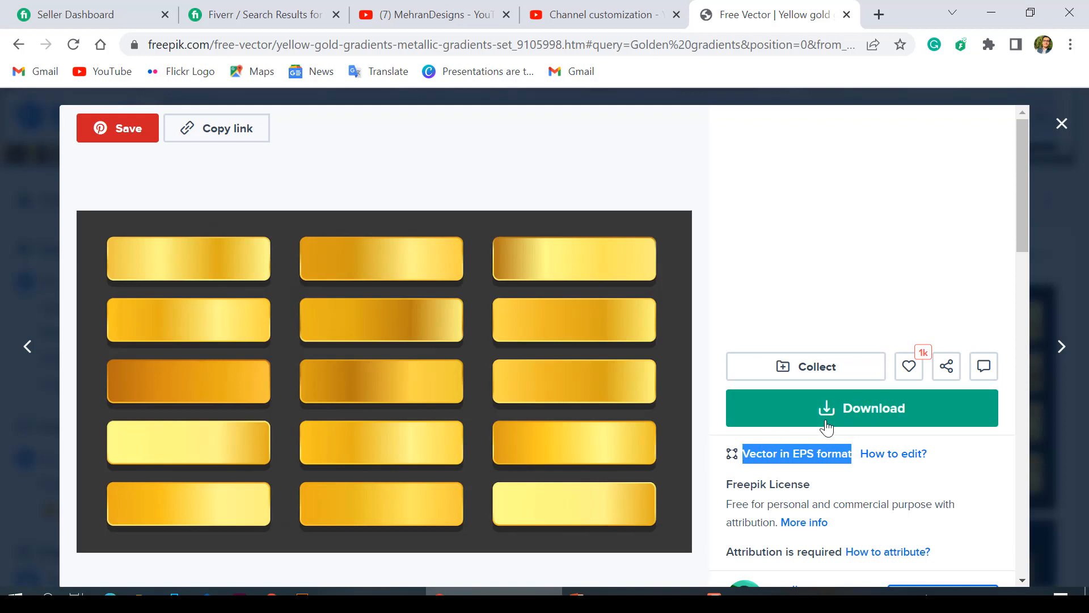
{"action": "scroll", "coordinate": [840, 442], "scroll_direction": "down", "scroll_amount": 2}
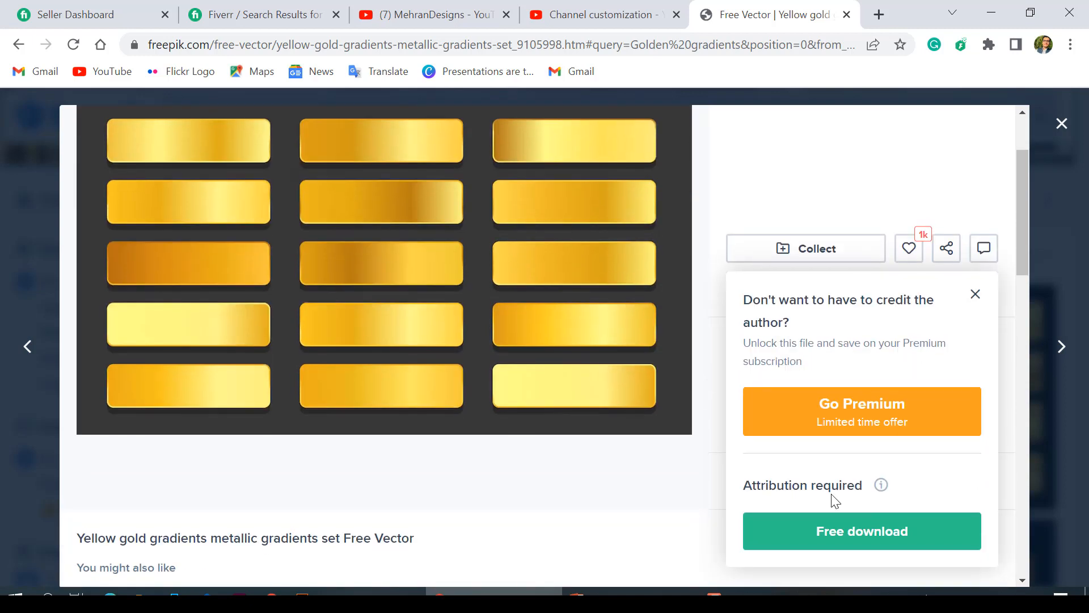
{"action": "left_click", "coordinate": [834, 529]}
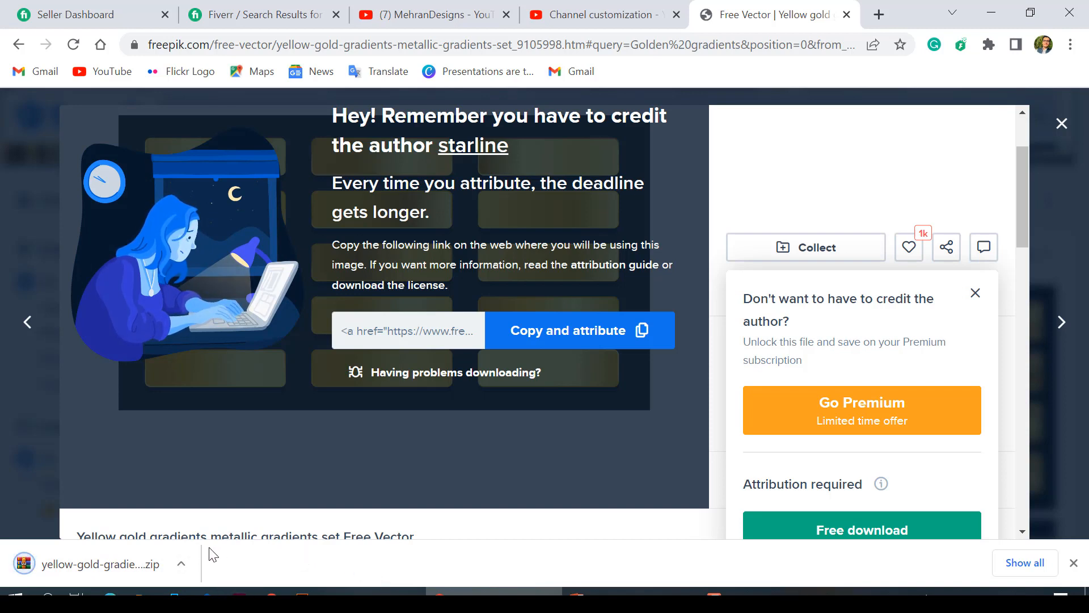
Step: Open the downloaded yellow-gold-gradients-metallic-gradients-set.zip archive and launch 26151.eps from it
{"action": "left_click", "coordinate": [144, 569]}
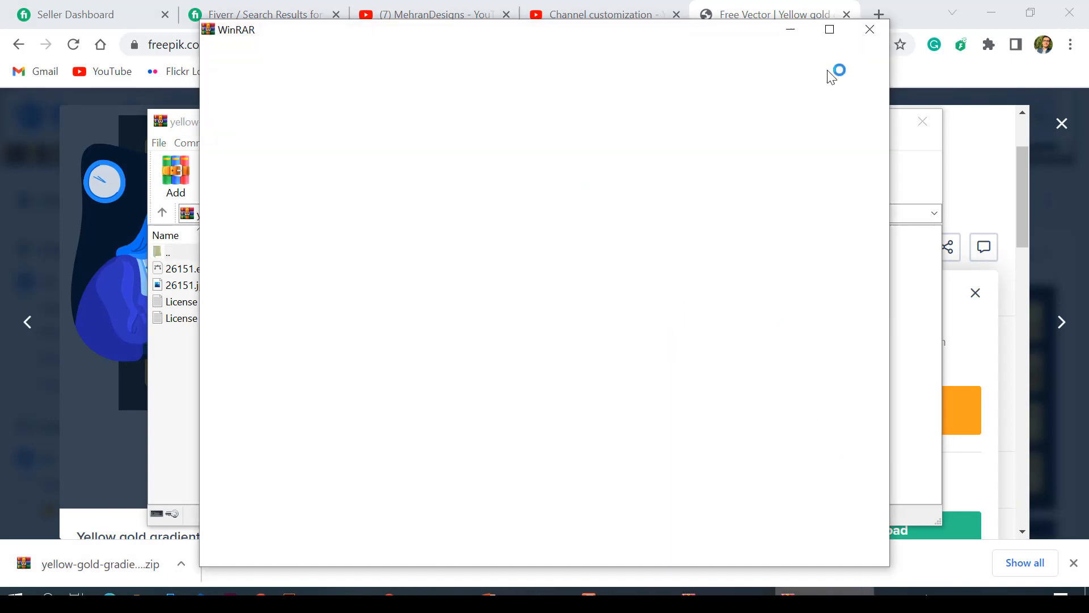
{"action": "left_click", "coordinate": [866, 25]}
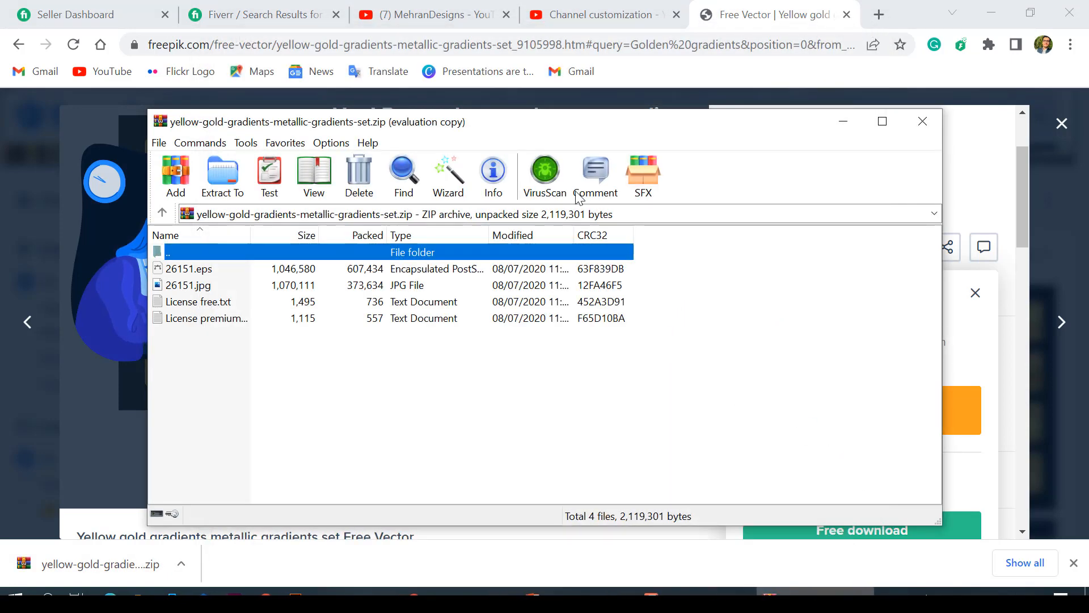
{"action": "left_click", "coordinate": [464, 270]}
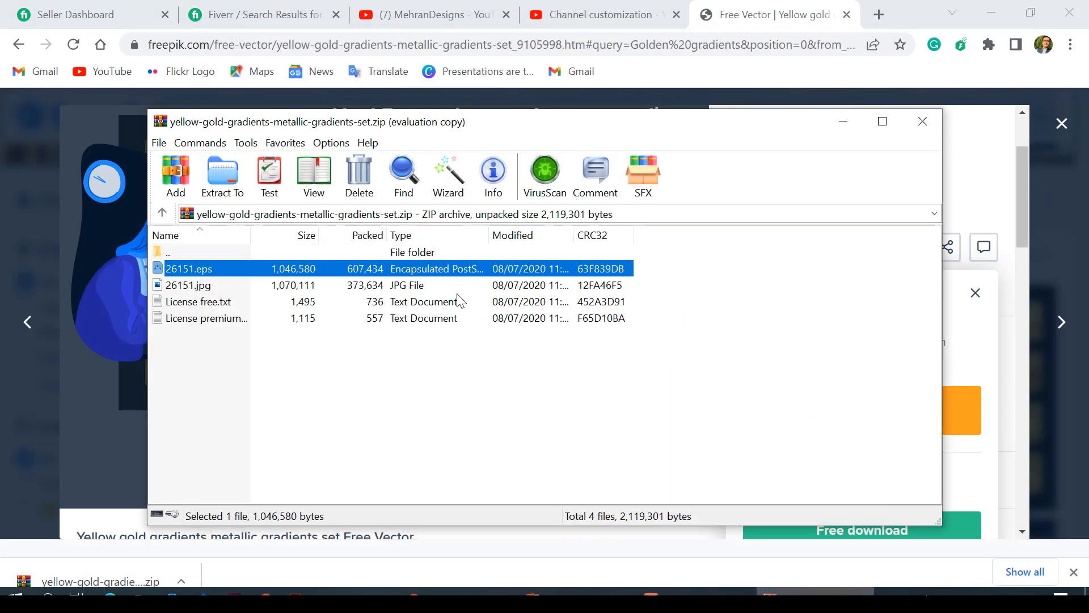
{"action": "left_click", "coordinate": [459, 302]}
{"action": "left_click", "coordinate": [454, 270]}
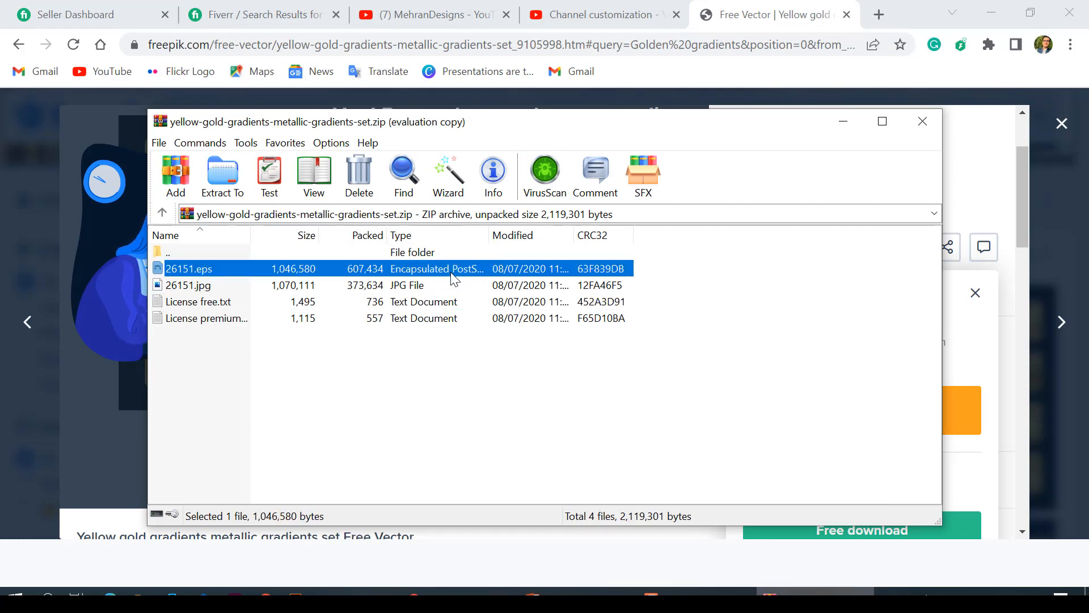
{"action": "double_click", "coordinate": [451, 270]}
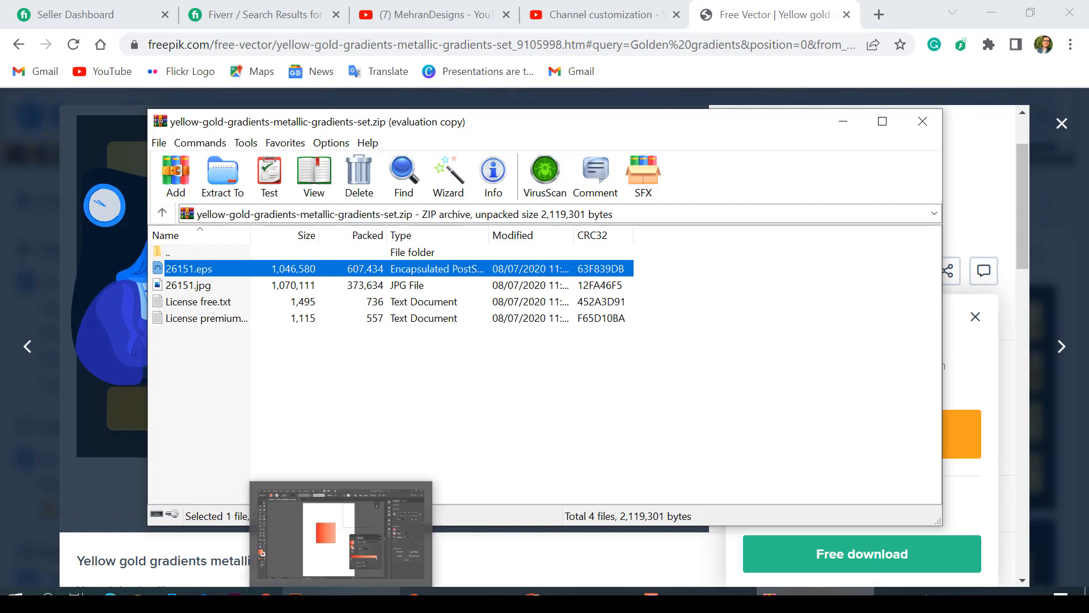
Step: Switch to the Illustrator window that holds the opened 26151.eps file
{"action": "left_click", "coordinate": [340, 593]}
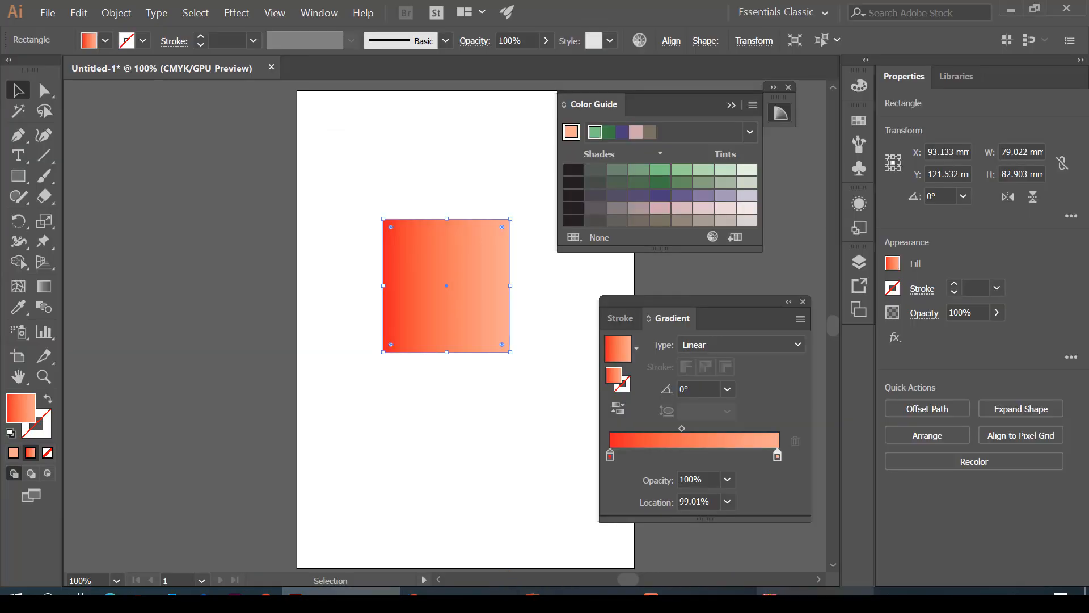
{"action": "left_click", "coordinate": [487, 591]}
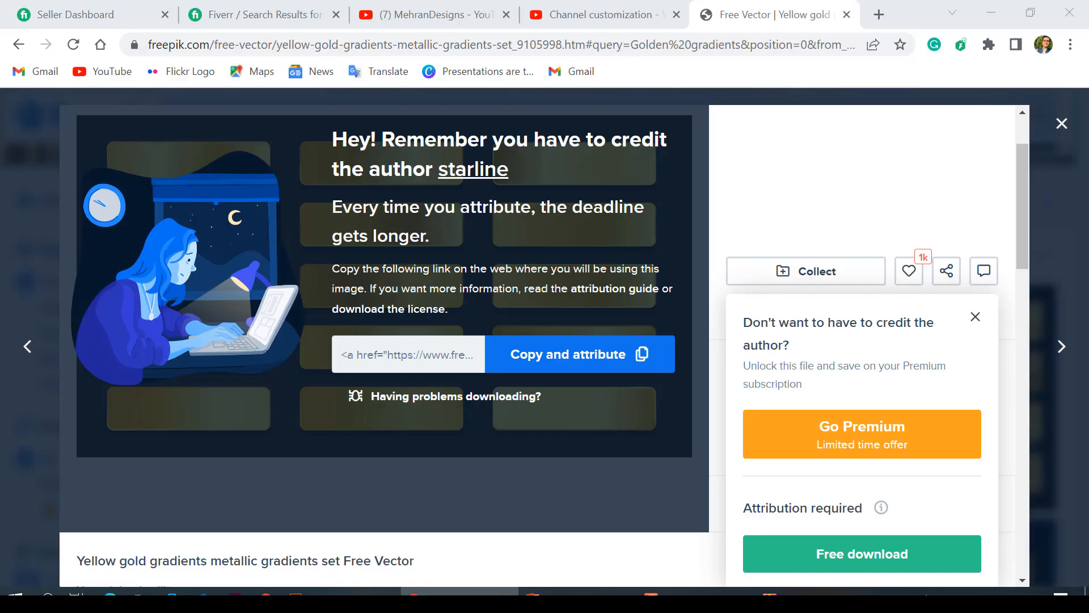
{"action": "left_click", "coordinate": [732, 593]}
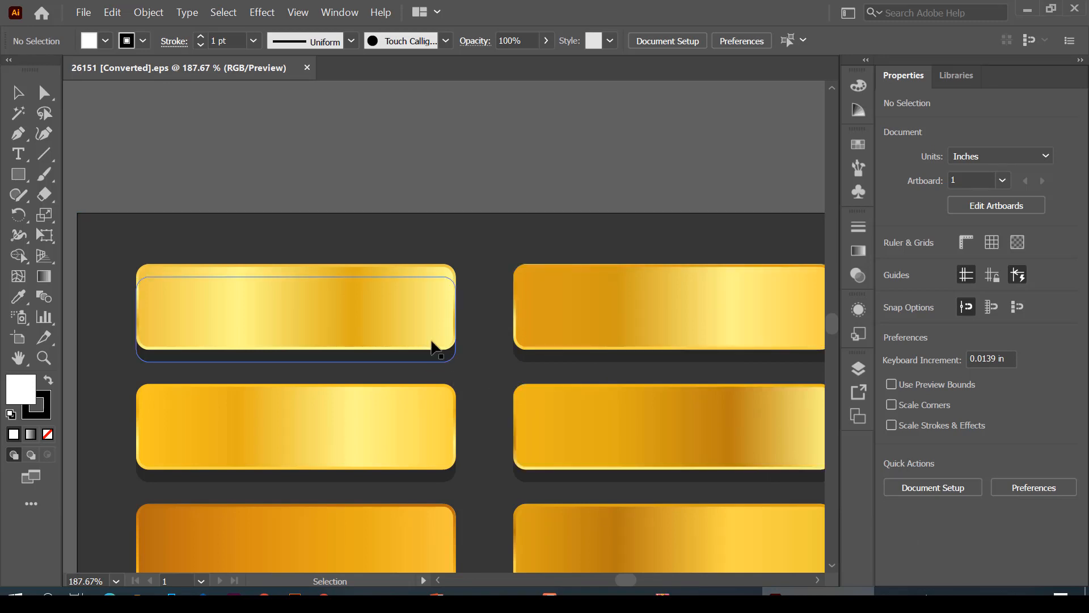
Step: Show the whole gold gradient set at 66.67% and select its group
{"action": "key", "text": "z"}
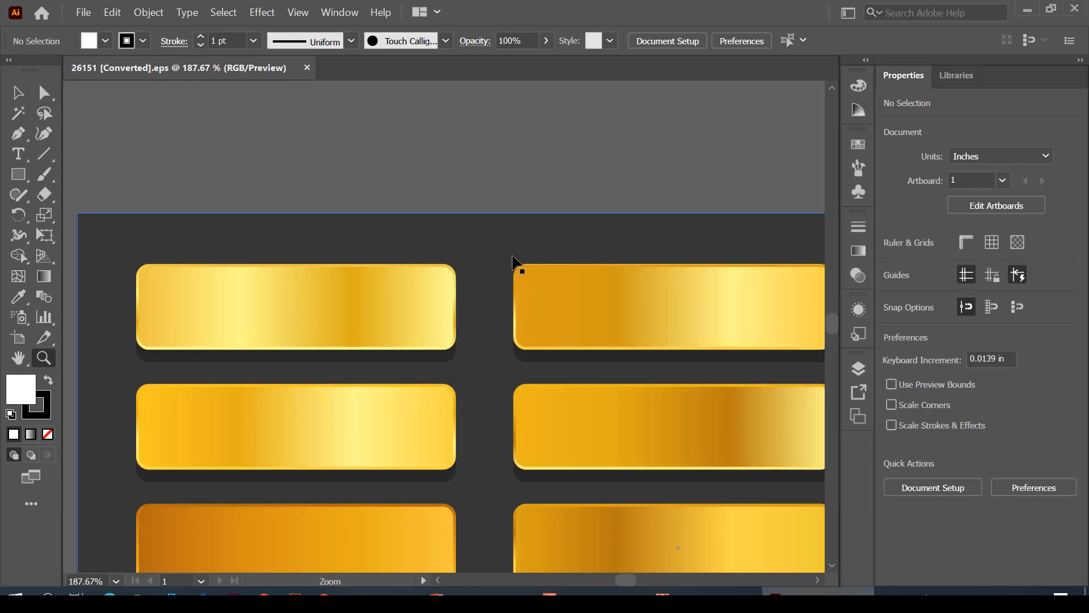
{"action": "key", "text": "super"}
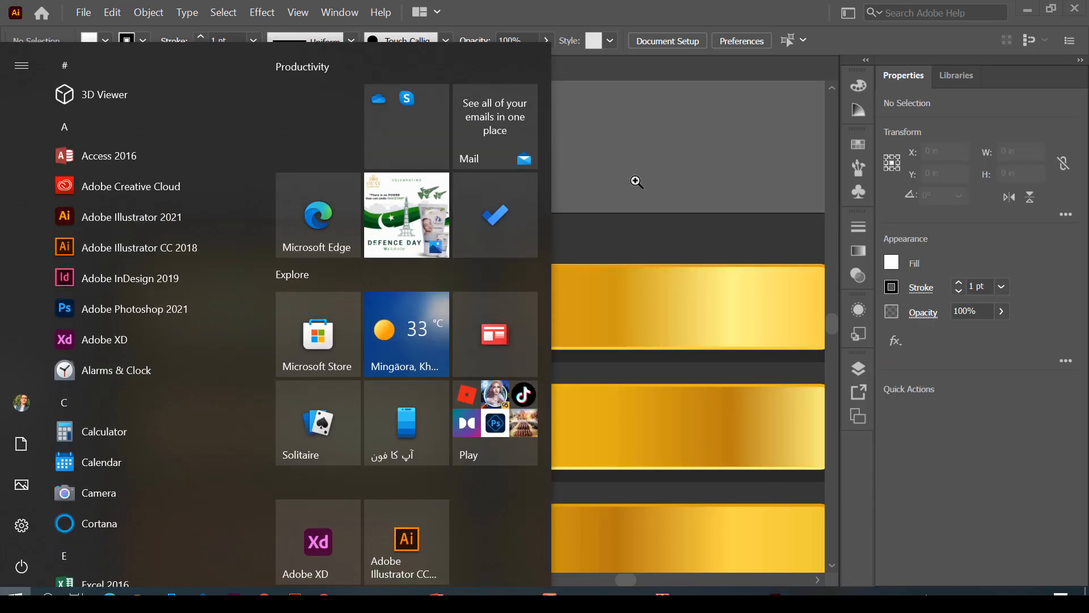
{"action": "key", "text": "super"}
{"action": "key", "text": "v"}
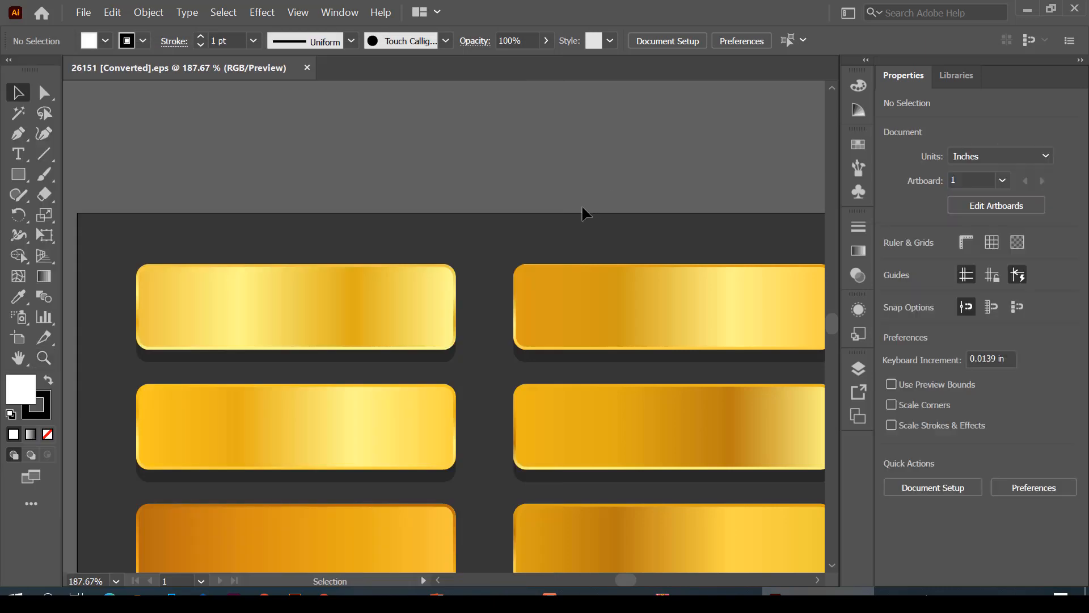
{"action": "key", "text": "z"}
{"action": "left_click", "coordinate": [559, 274], "text": "alt"}
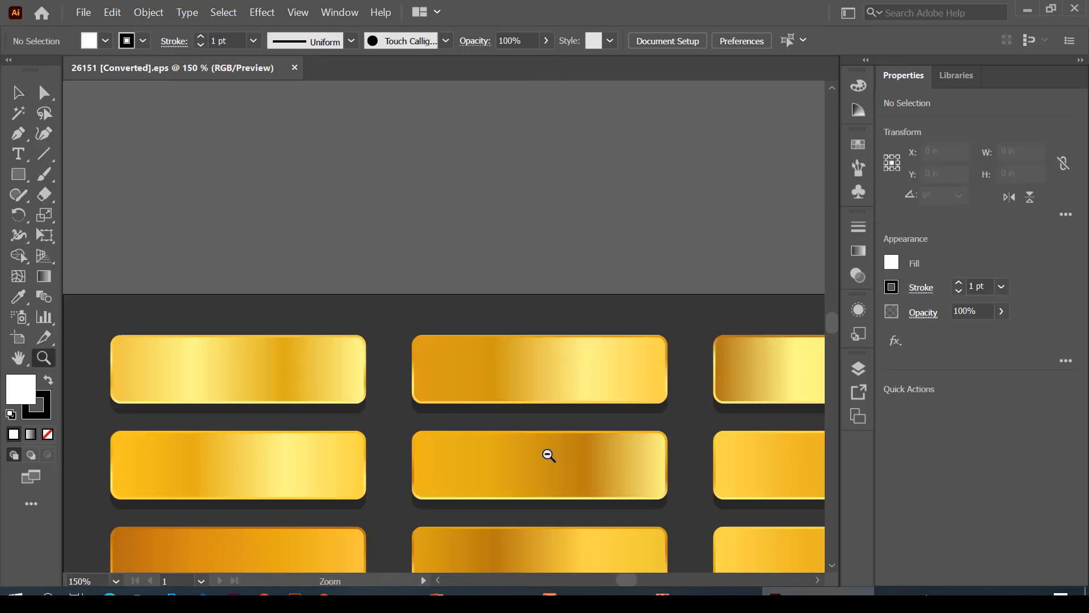
{"action": "left_click", "coordinate": [549, 457], "text": "alt"}
{"action": "left_click", "coordinate": [549, 485], "text": "alt"}
{"action": "key", "text": "v"}
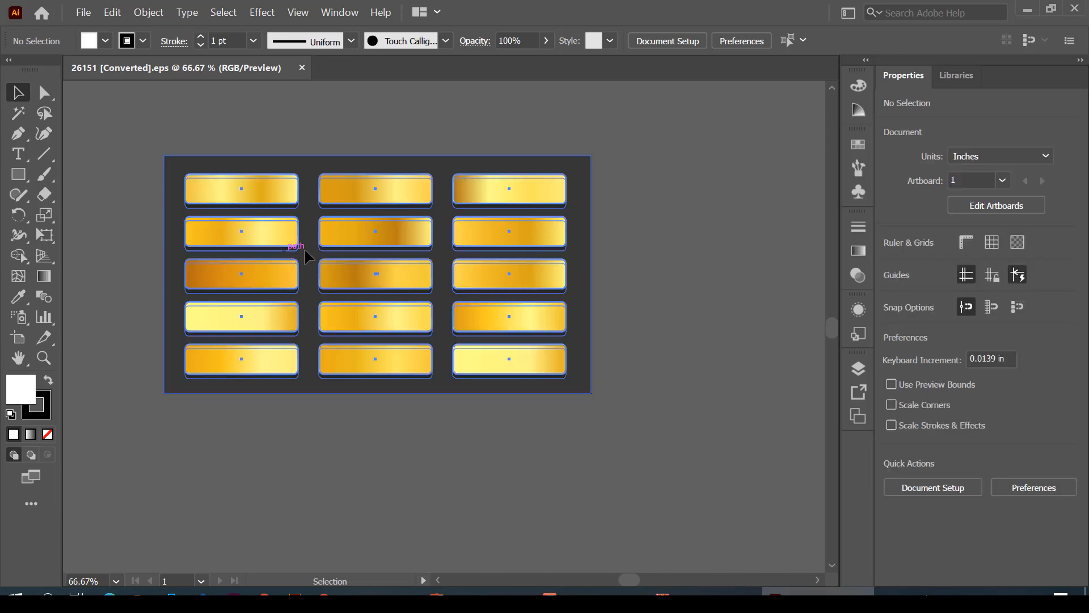
{"action": "left_click_drag", "start_coordinate": [287, 253], "coordinate": [304, 278]}
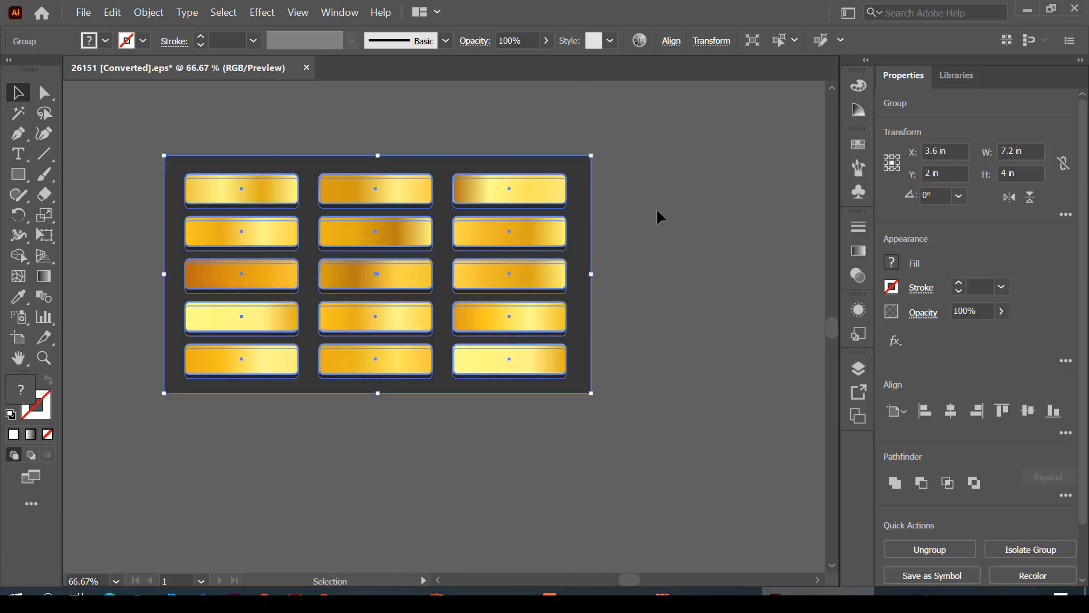
Step: Create a 3.5 x 2 in CMYK document and draw an open two-segment path about 0.54 x 0.83 in near its centre
{"action": "key", "text": "ctrl+n"}
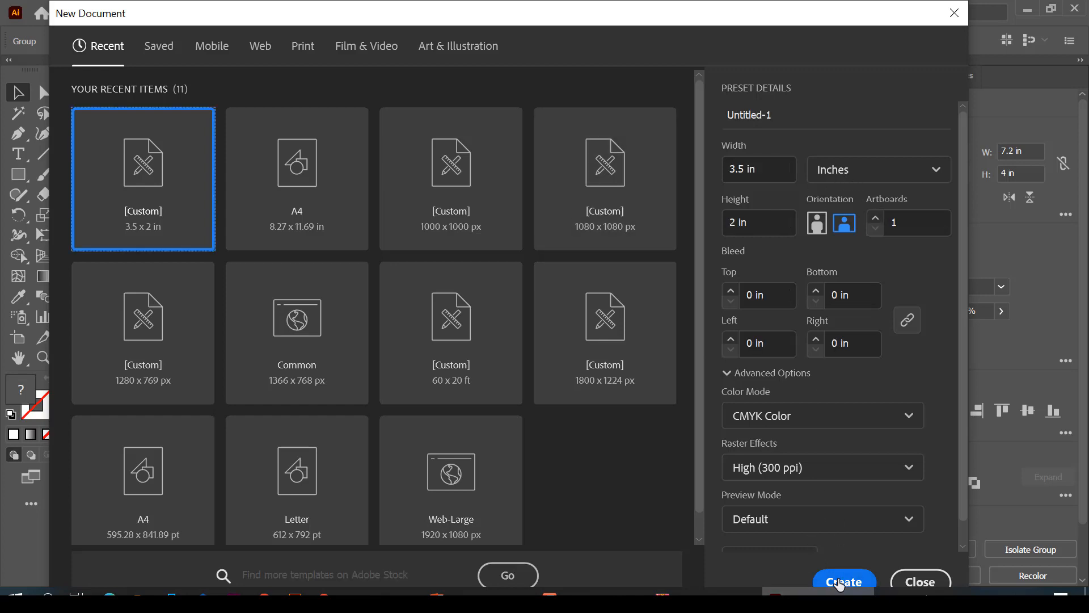
{"action": "left_click", "coordinate": [840, 583]}
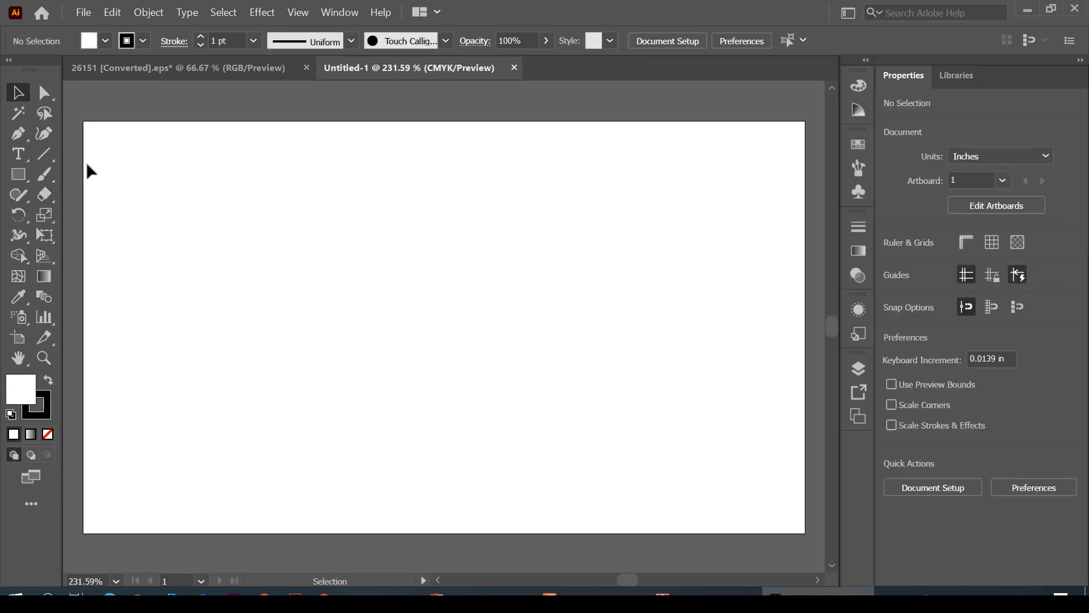
{"action": "key", "text": "p"}
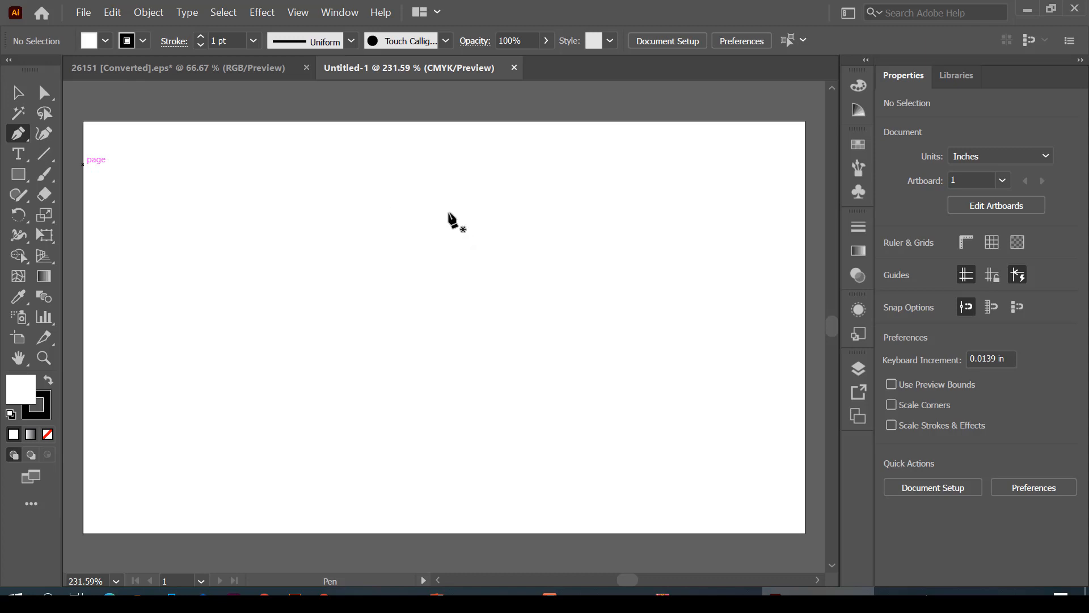
{"action": "left_click", "coordinate": [441, 203]}
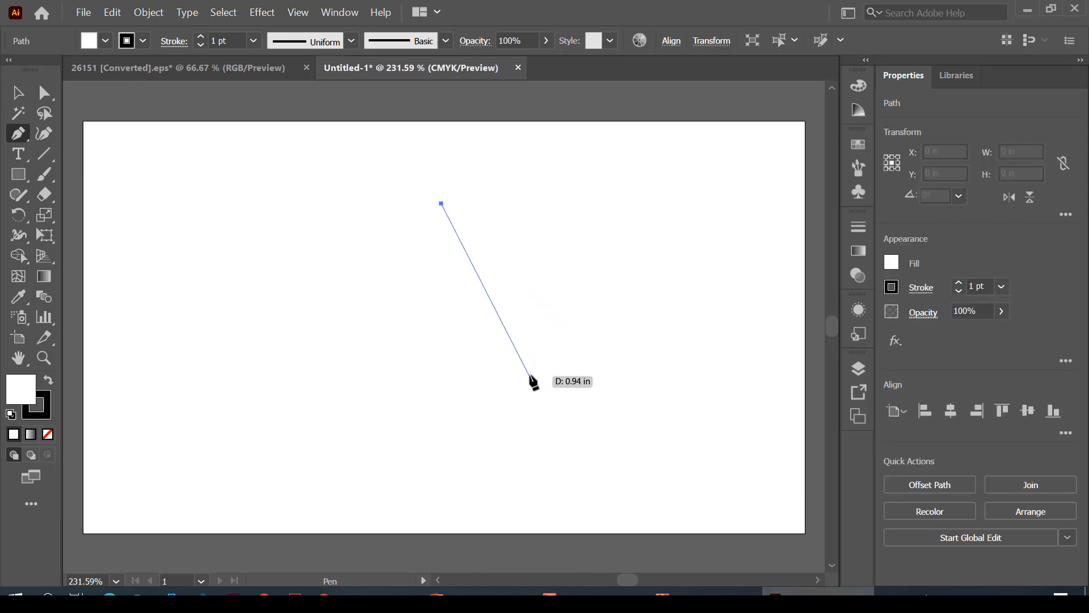
{"action": "left_click", "coordinate": [529, 375]}
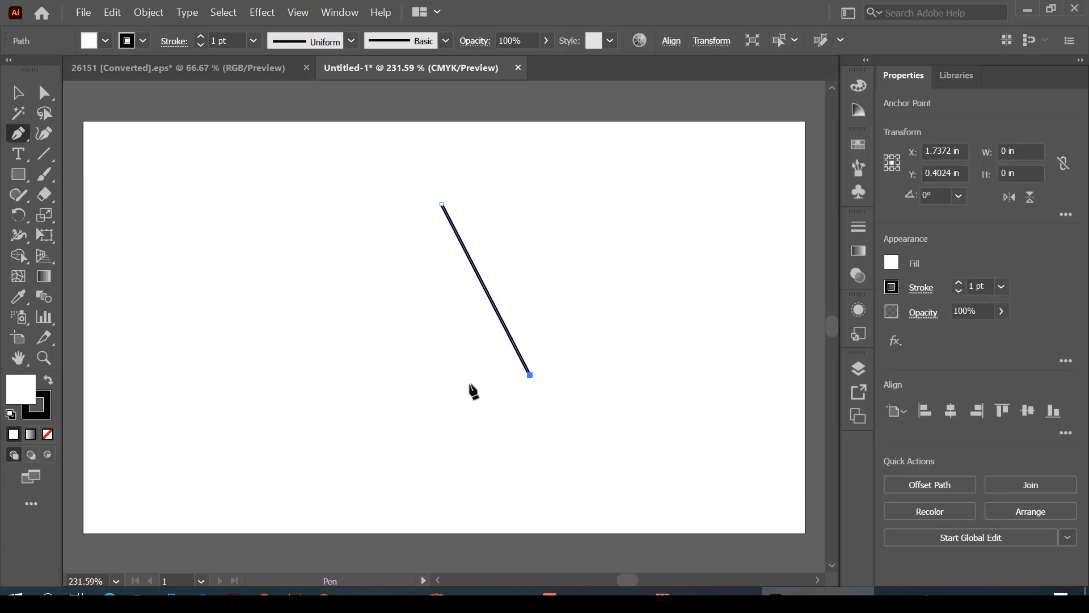
{"action": "left_click", "coordinate": [416, 375]}
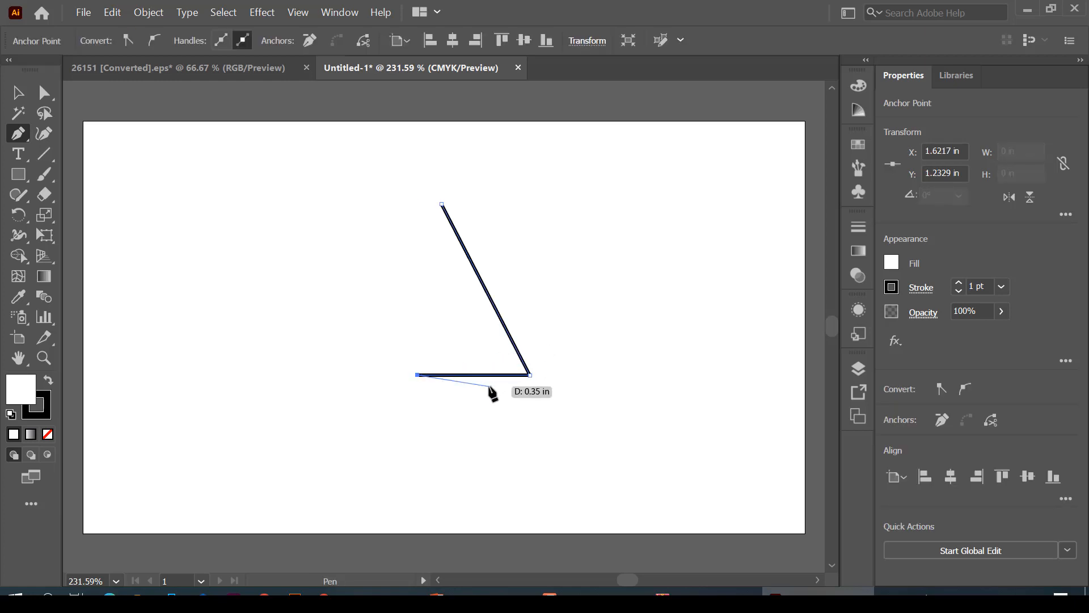
Step: Try to make a reflected copy of the open path across the vertical axis
{"action": "key", "text": "v"}
{"action": "right_click", "coordinate": [493, 367]}
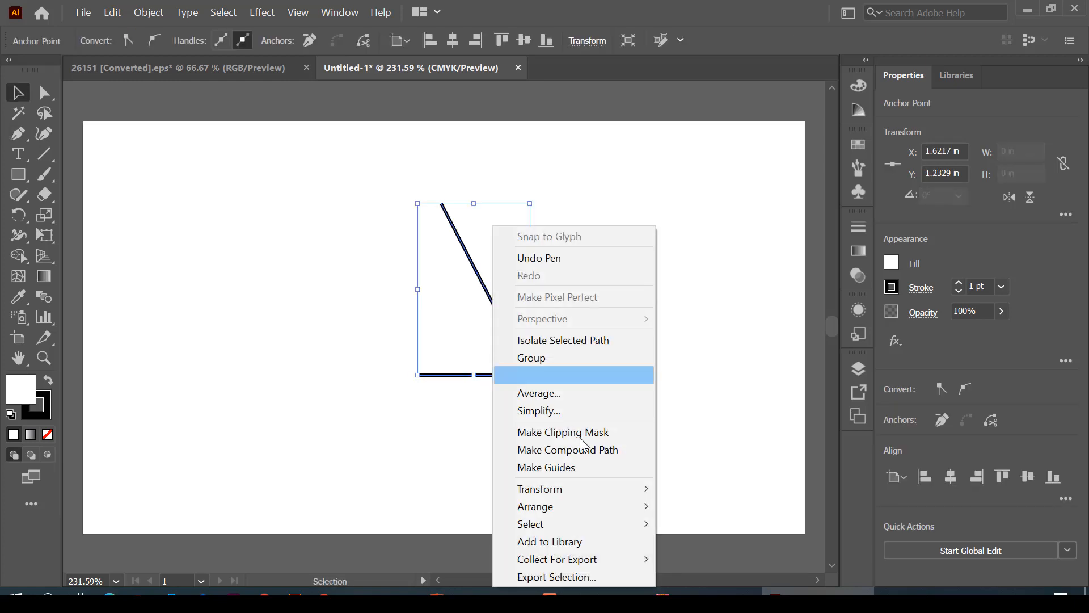
{"action": "mouse_move", "coordinate": [637, 504]}
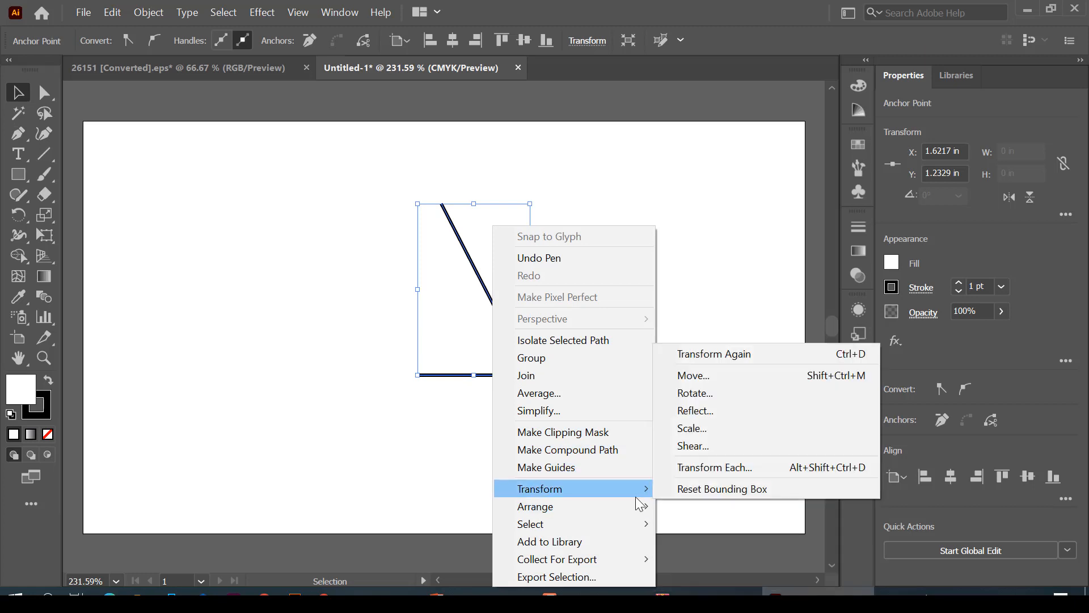
{"action": "left_click", "coordinate": [742, 420]}
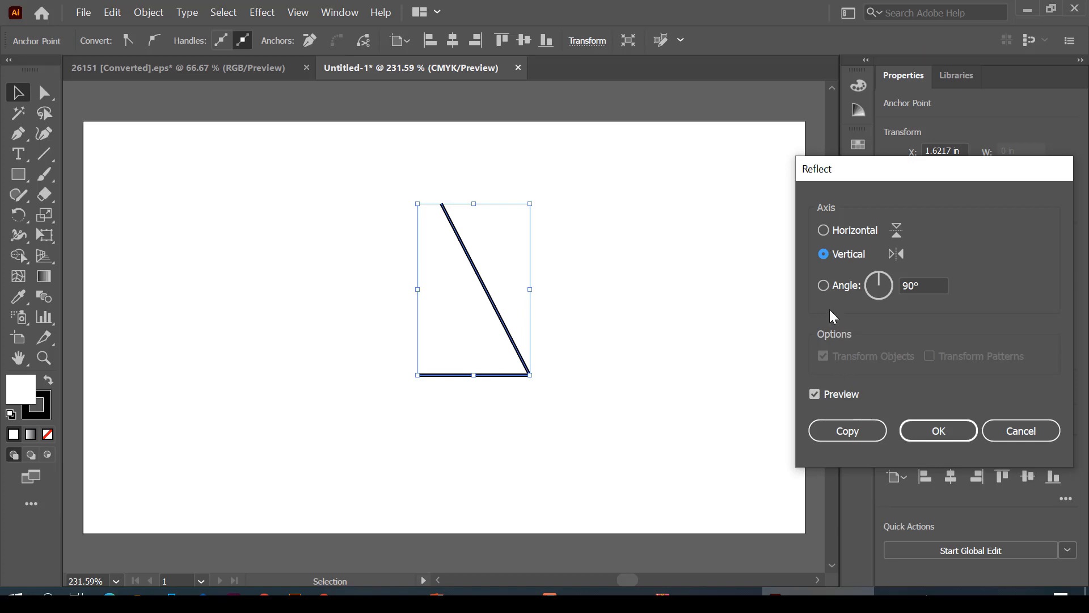
{"action": "left_click", "coordinate": [847, 234]}
{"action": "left_click", "coordinate": [851, 255]}
{"action": "left_click", "coordinate": [865, 442]}
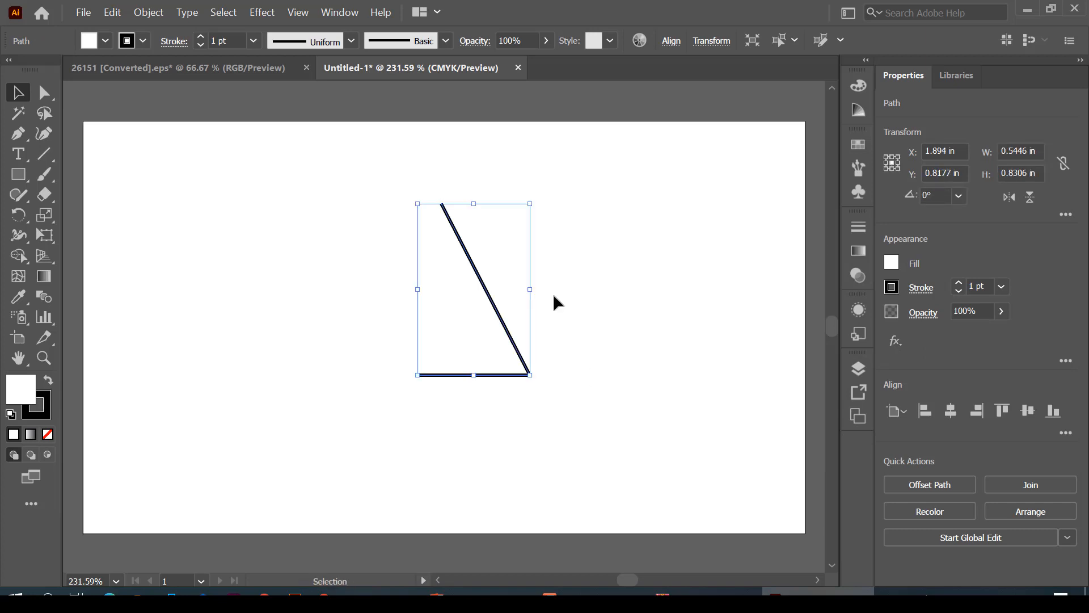
Step: Select the entire open path and reflect a copy of it across the vertical axis, keeping the copy in place
{"action": "left_click_drag", "start_coordinate": [323, 189], "coordinate": [632, 444]}
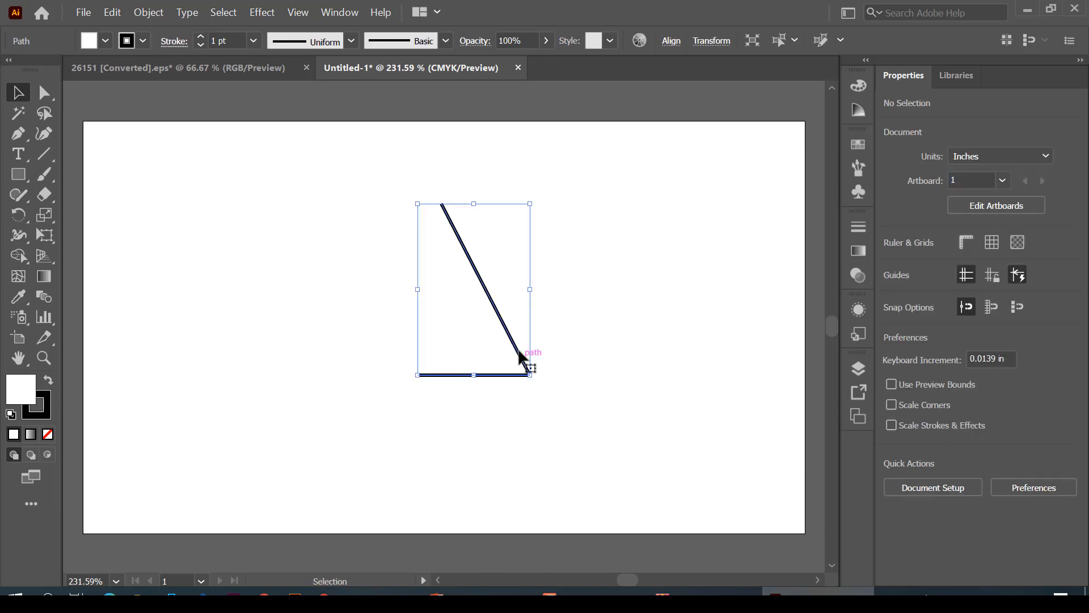
{"action": "right_click", "coordinate": [519, 356]}
{"action": "mouse_move", "coordinate": [657, 491]}
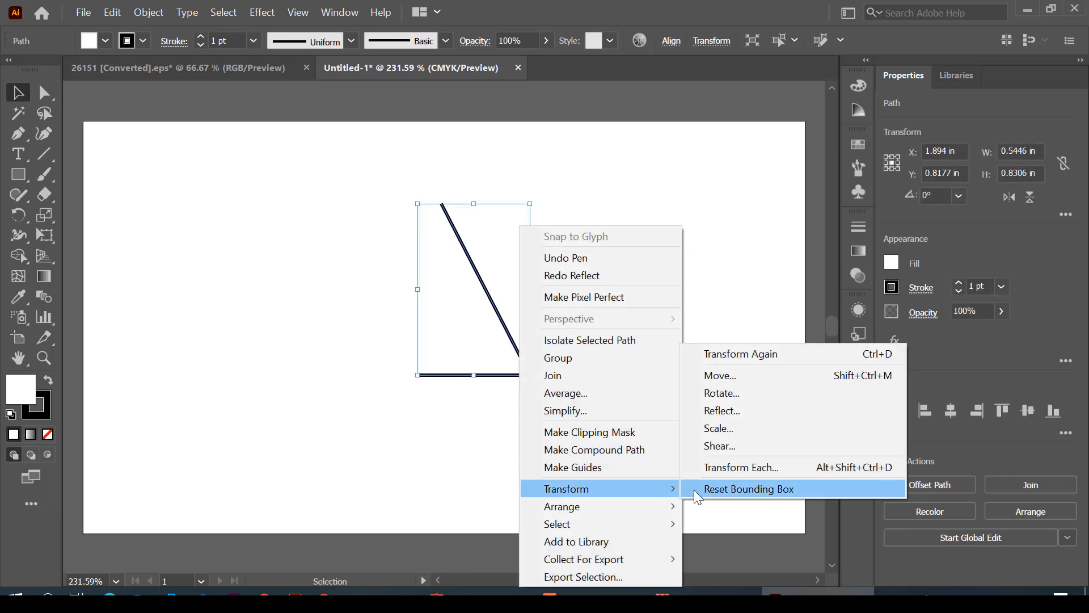
{"action": "left_click", "coordinate": [743, 410]}
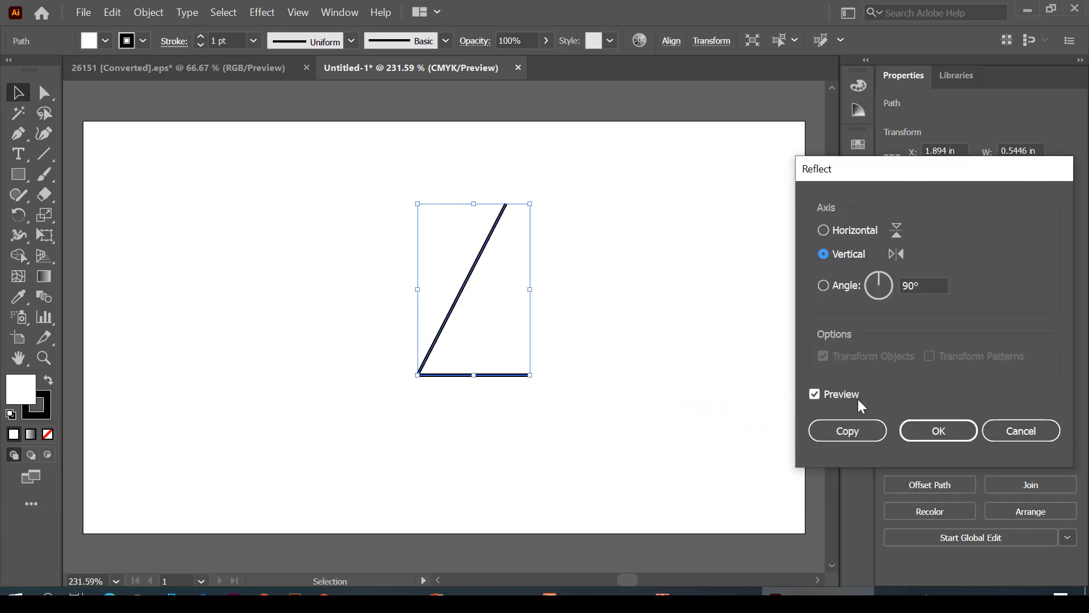
{"action": "left_click", "coordinate": [860, 434]}
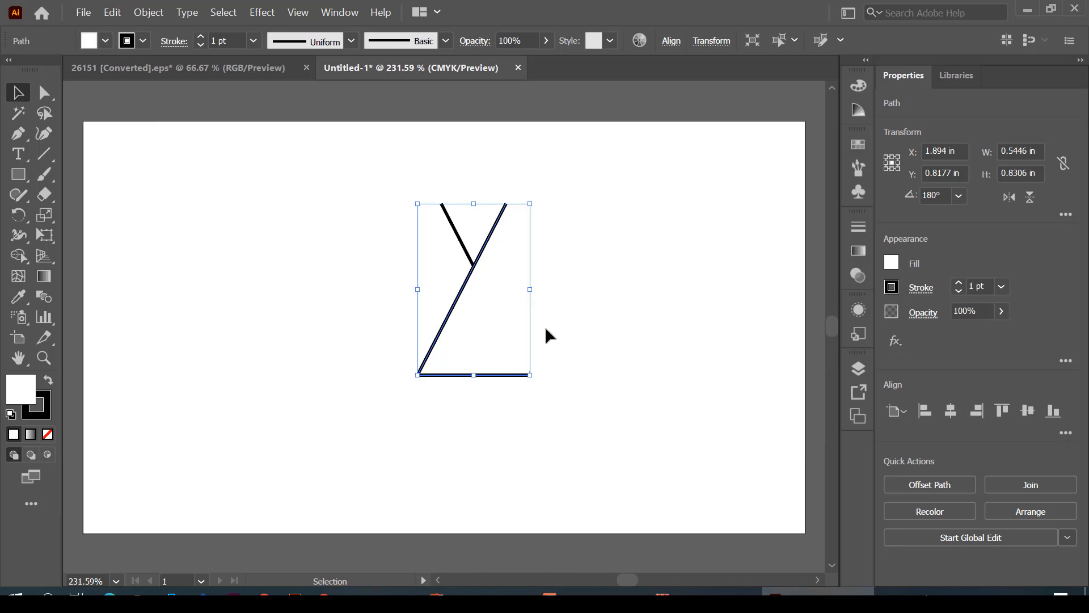
{"action": "left_click_drag", "start_coordinate": [444, 326], "coordinate": [335, 331]}
{"action": "key", "text": "ctrl+z"}
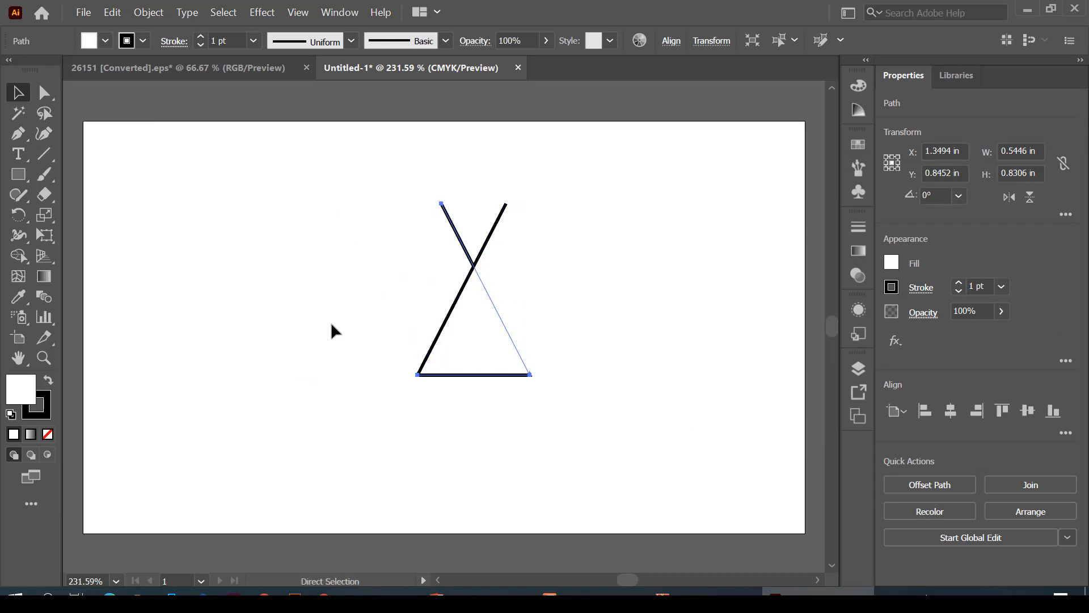
Step: Remove the fill from both mirrored paths, keeping their black 1 pt strokes
{"action": "left_click", "coordinate": [383, 402]}
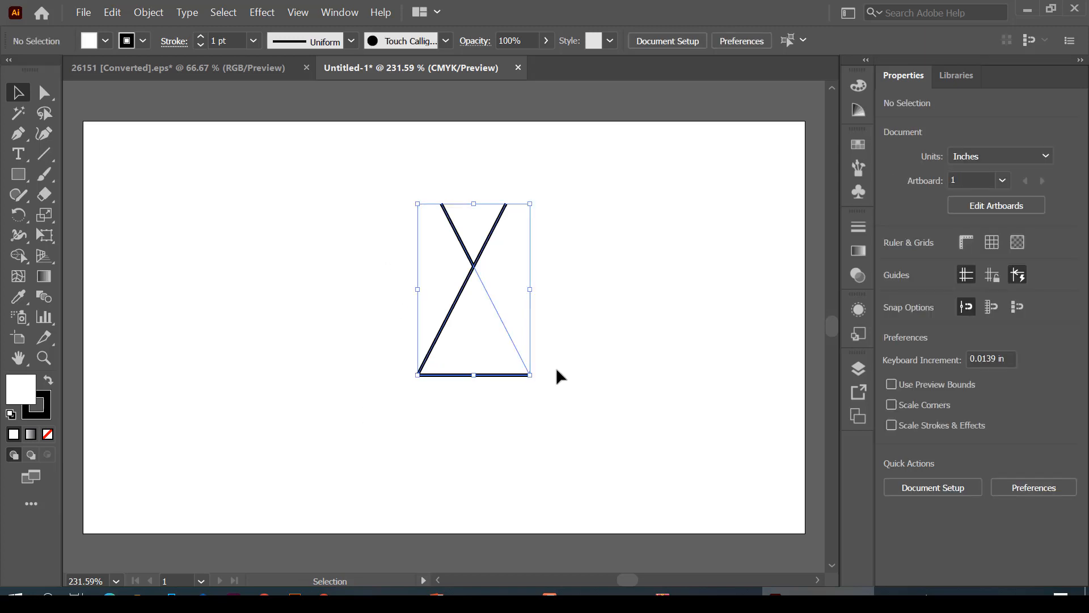
{"action": "key", "text": "ctrl+a"}
{"action": "left_click", "coordinate": [106, 41]}
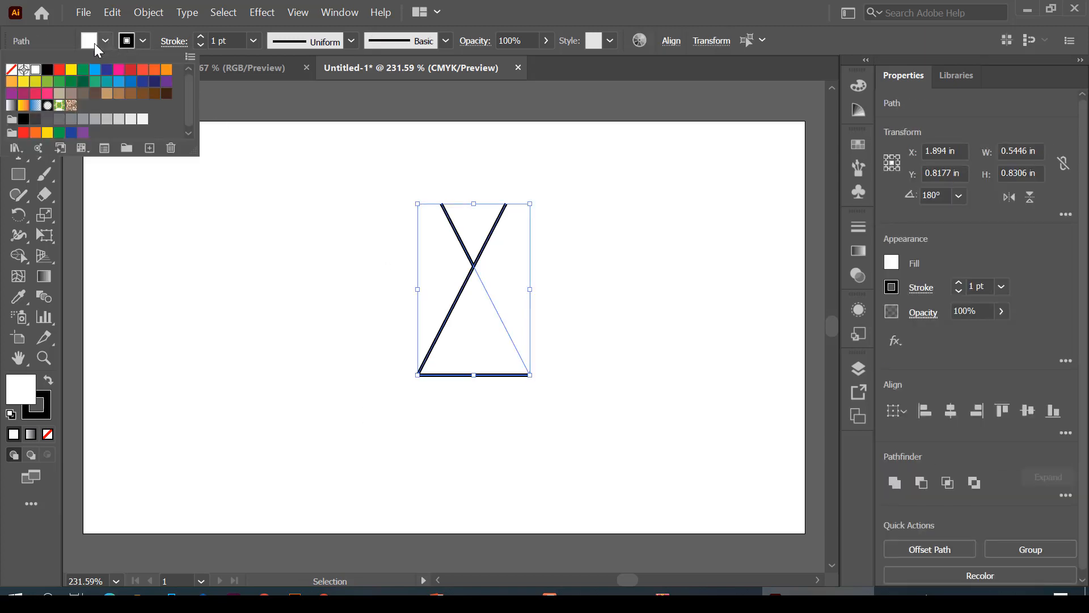
{"action": "left_click", "coordinate": [11, 70]}
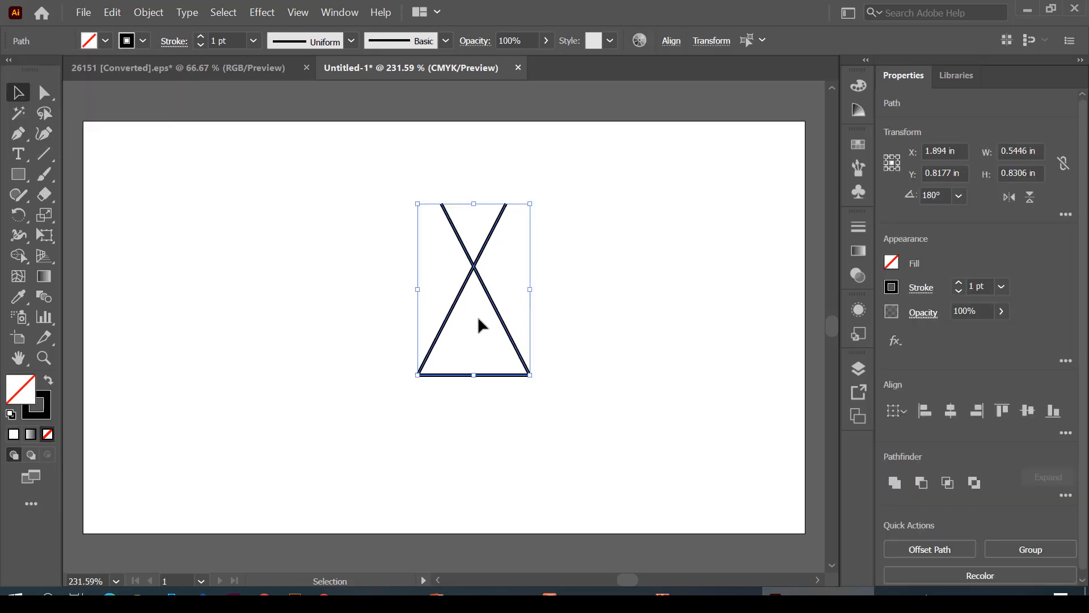
{"action": "left_click", "coordinate": [343, 385]}
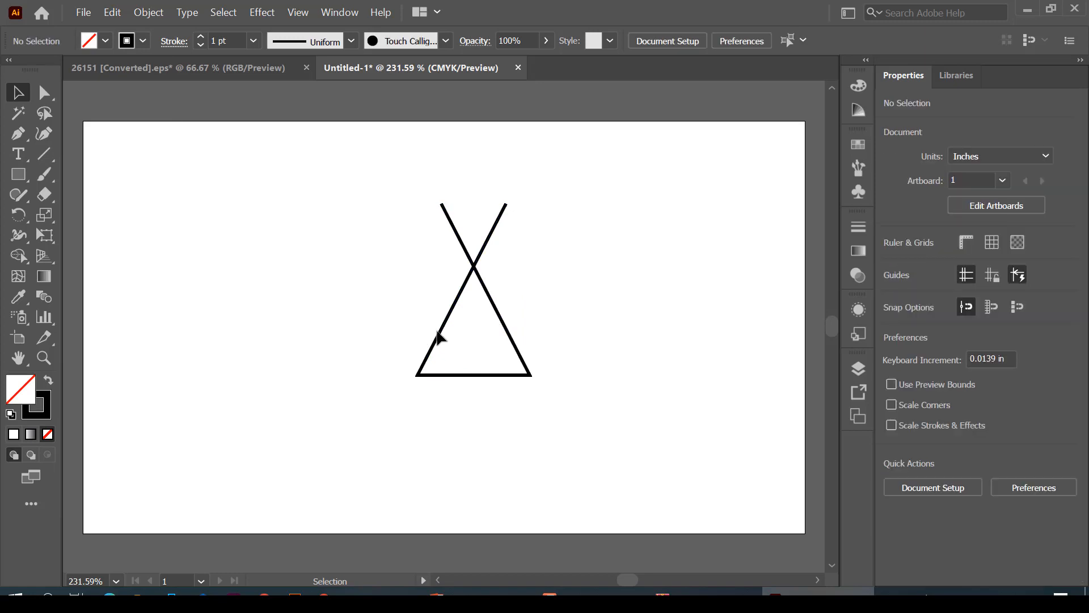
Step: Move the reflected path horizontally until its base end meets the other path's base, forming a triangle outline with a gap at the apex
{"action": "left_click_drag", "start_coordinate": [440, 337], "coordinate": [333, 342]}
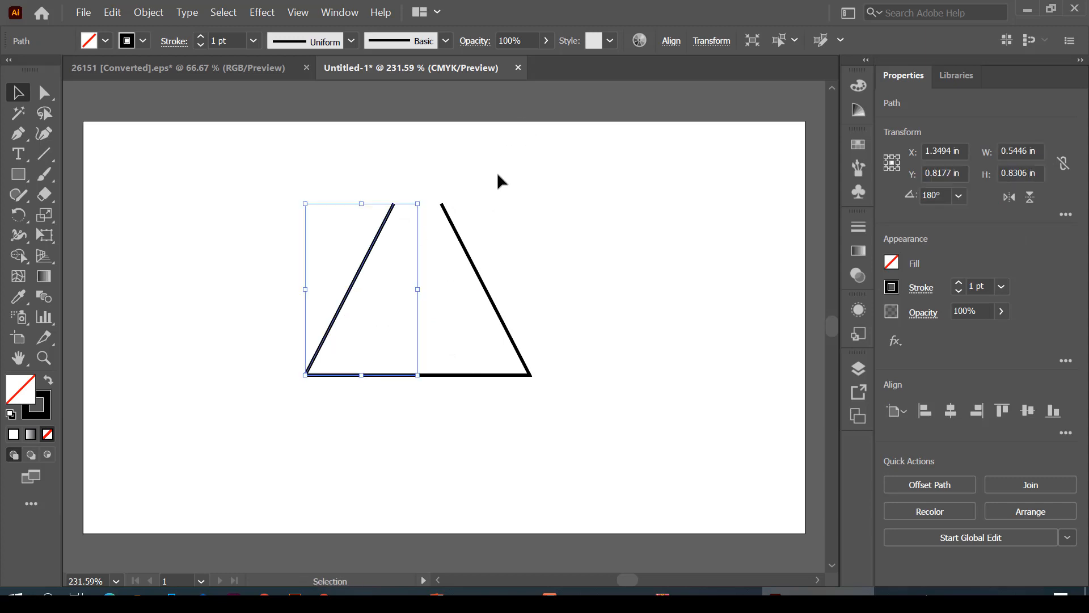
{"action": "left_click", "coordinate": [374, 189]}
{"action": "left_click_drag", "start_coordinate": [353, 175], "coordinate": [445, 226]}
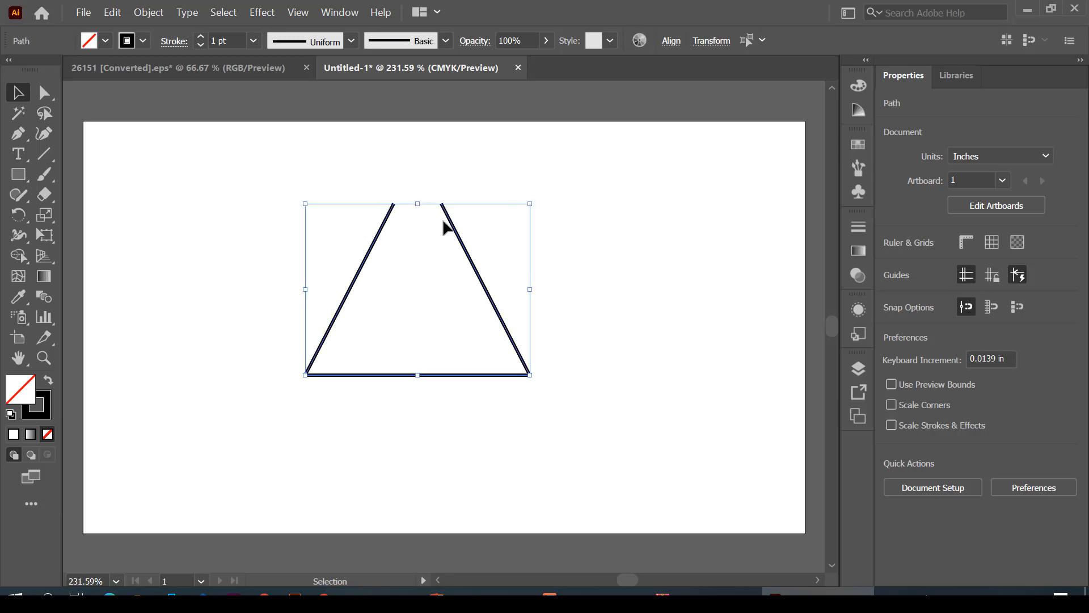
{"action": "left_click", "coordinate": [401, 168]}
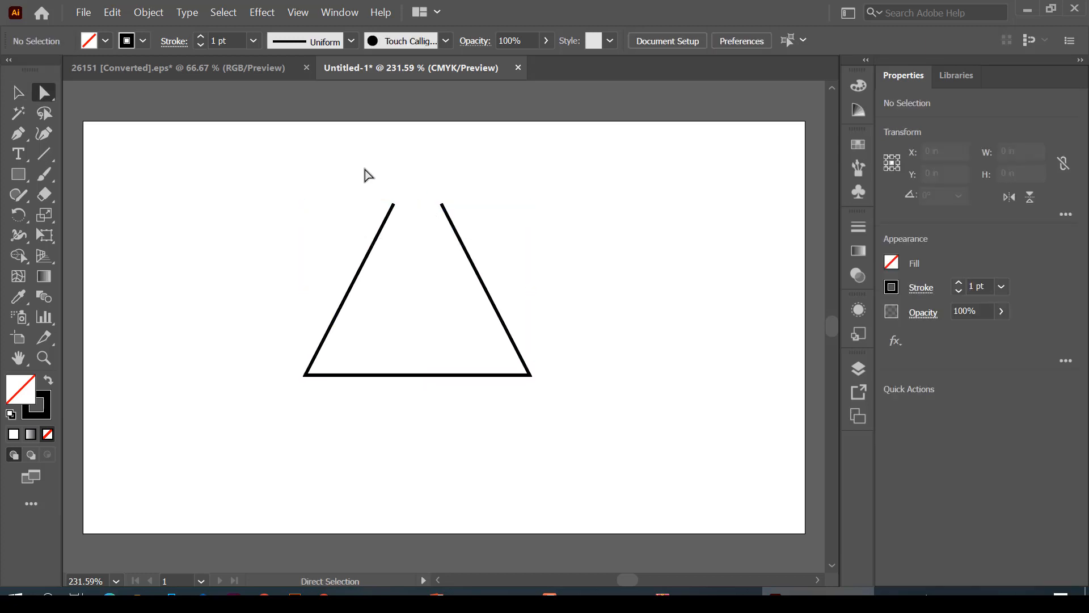
Step: Average the two open endpoints at the triangle's apex along both axes
{"action": "left_click_drag", "start_coordinate": [364, 167], "coordinate": [480, 227]}
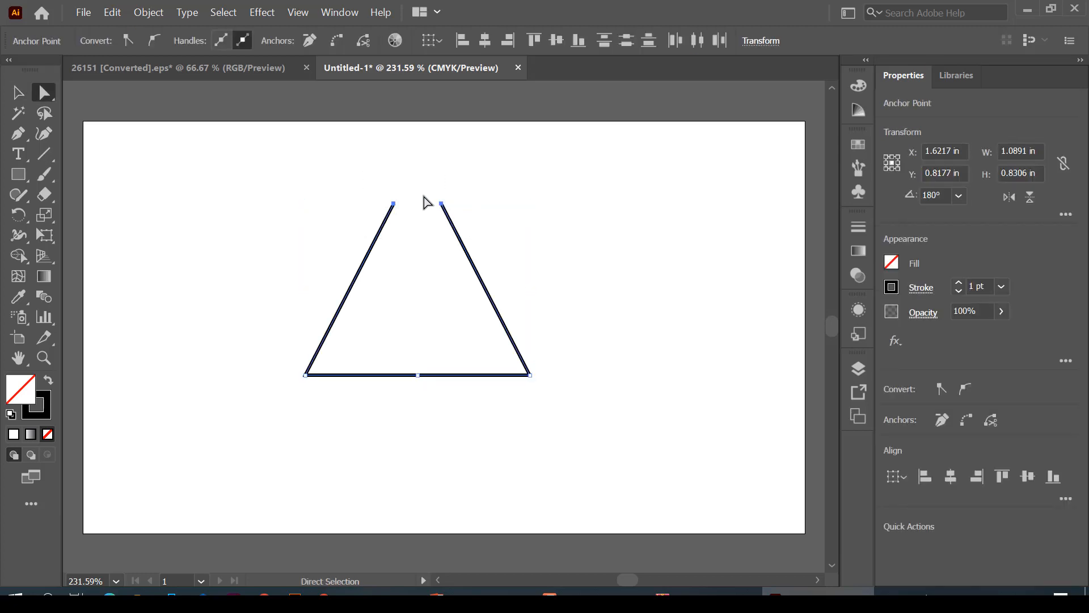
{"action": "right_click", "coordinate": [425, 199]}
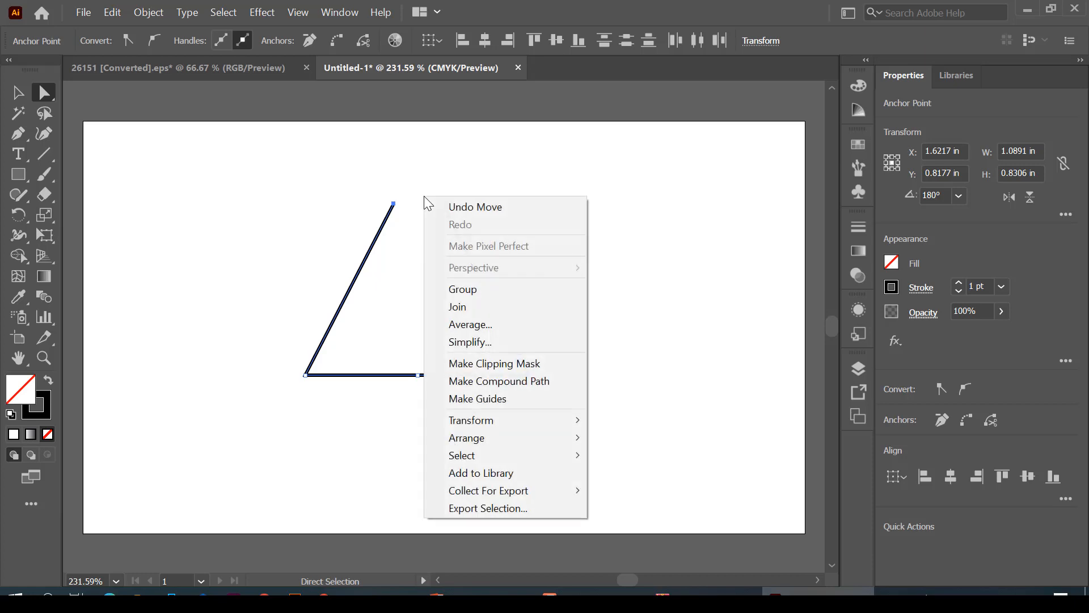
{"action": "left_click", "coordinate": [527, 325]}
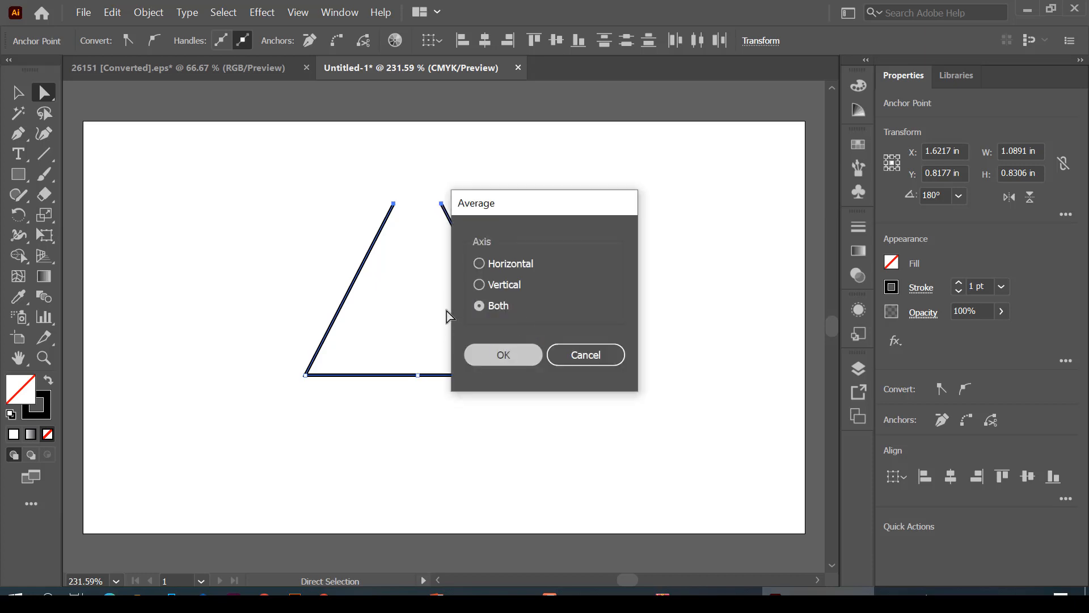
{"action": "key", "text": "Return"}
Step: Join the two coinciding anchor points at the triangle's apex
{"action": "left_click_drag", "start_coordinate": [381, 183], "coordinate": [468, 227]}
{"action": "right_click", "coordinate": [418, 203]}
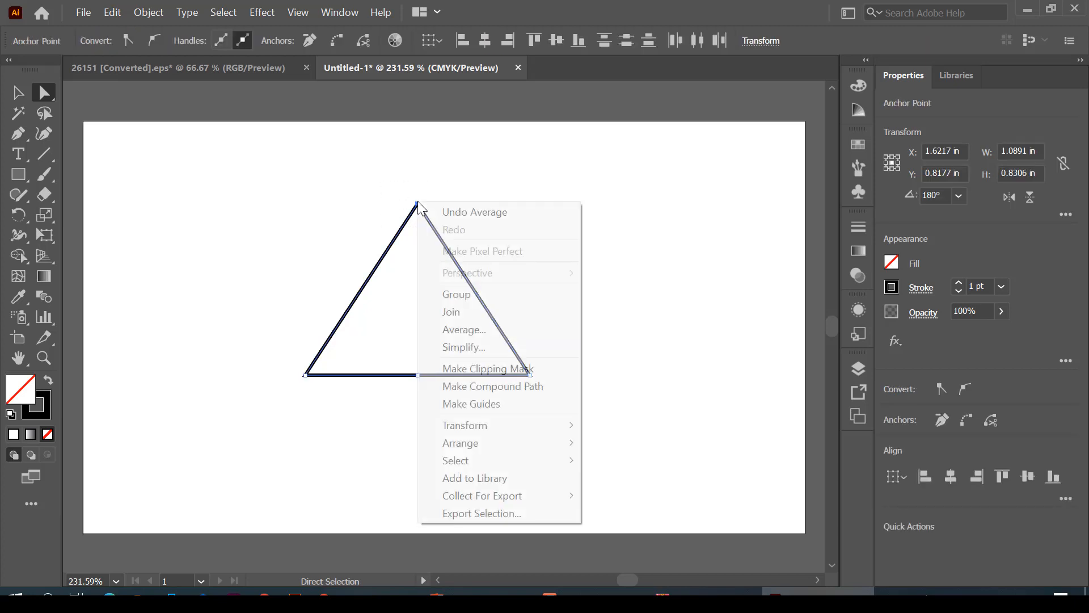
{"action": "left_click", "coordinate": [514, 312]}
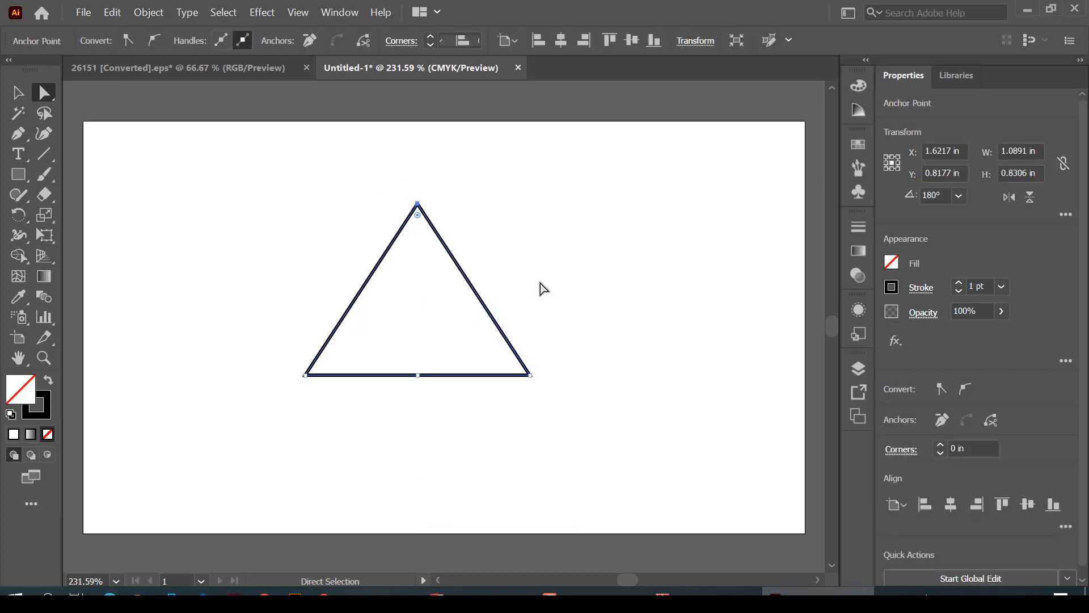
{"action": "left_click", "coordinate": [564, 262]}
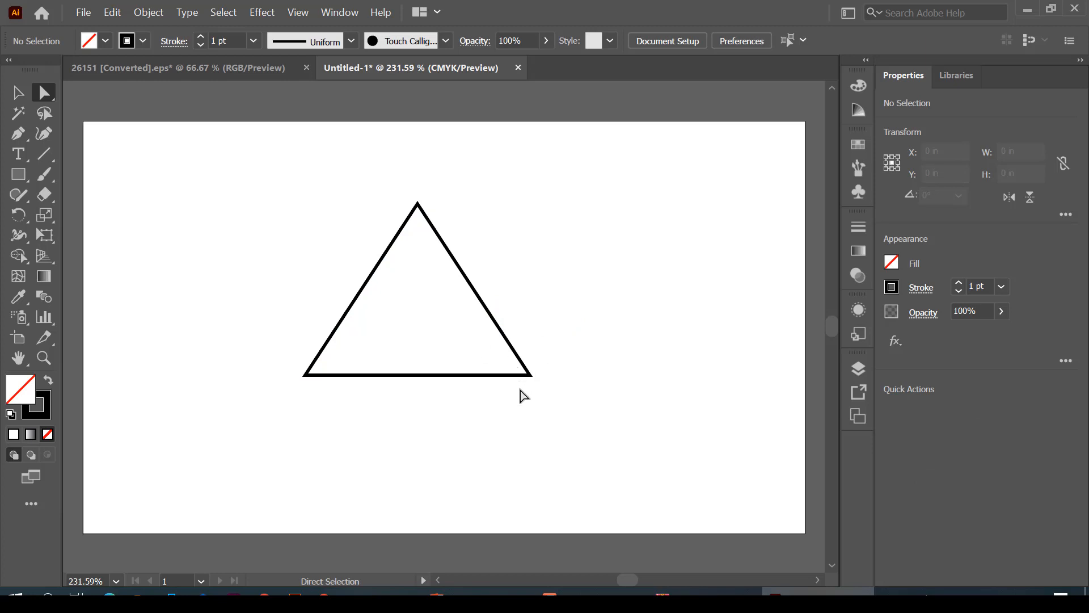
Step: Copy the whole gold gradient group from 26151 [Converted].eps and paste it into the Untitled-1 document
{"action": "left_click", "coordinate": [248, 66]}
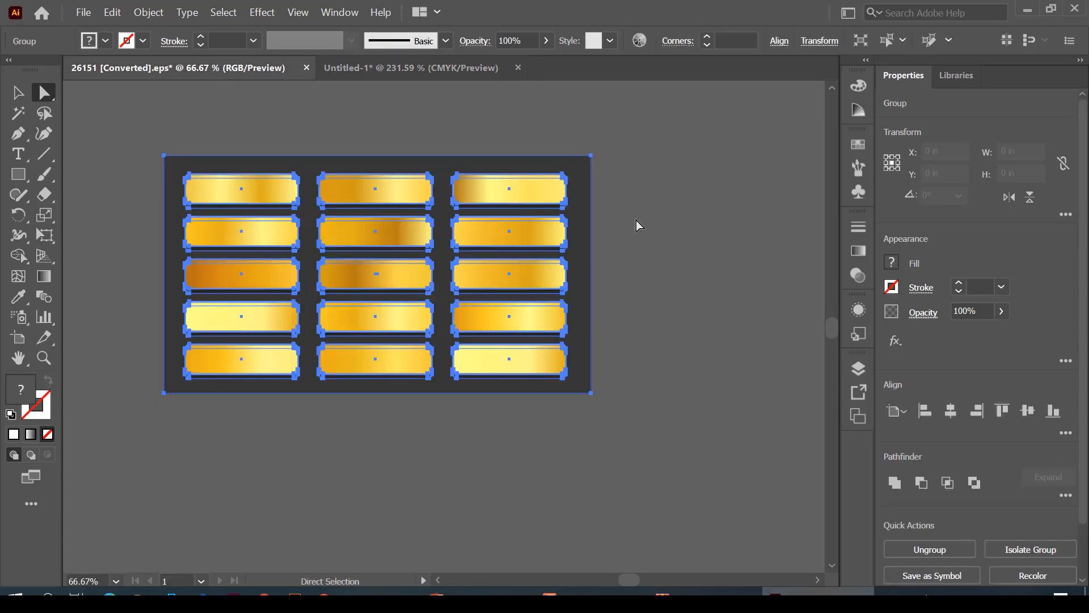
{"action": "left_click", "coordinate": [635, 221]}
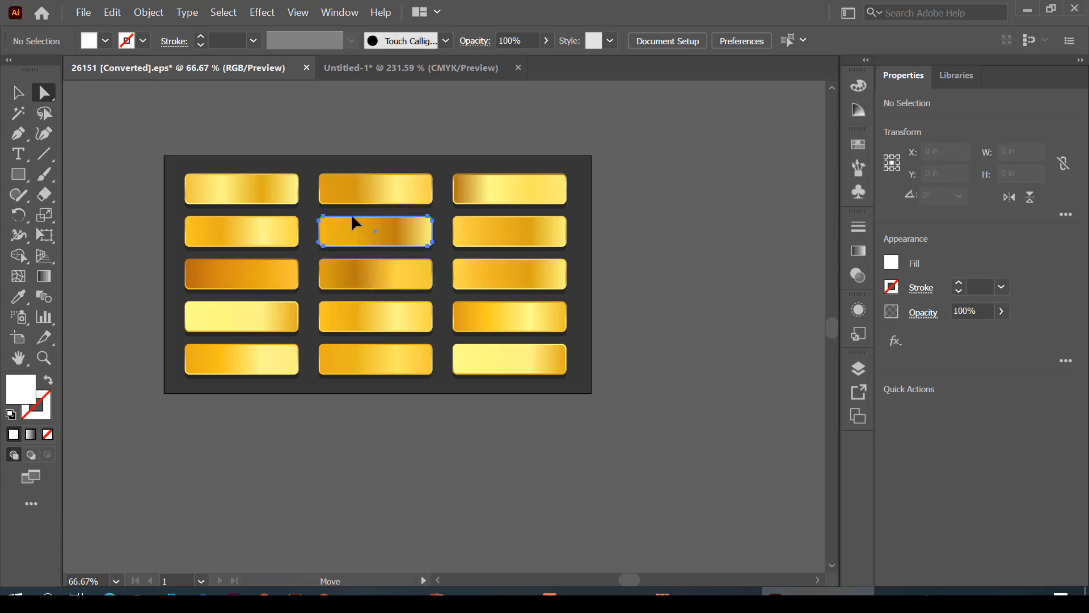
{"action": "left_click", "coordinate": [360, 235]}
{"action": "left_click", "coordinate": [223, 182]}
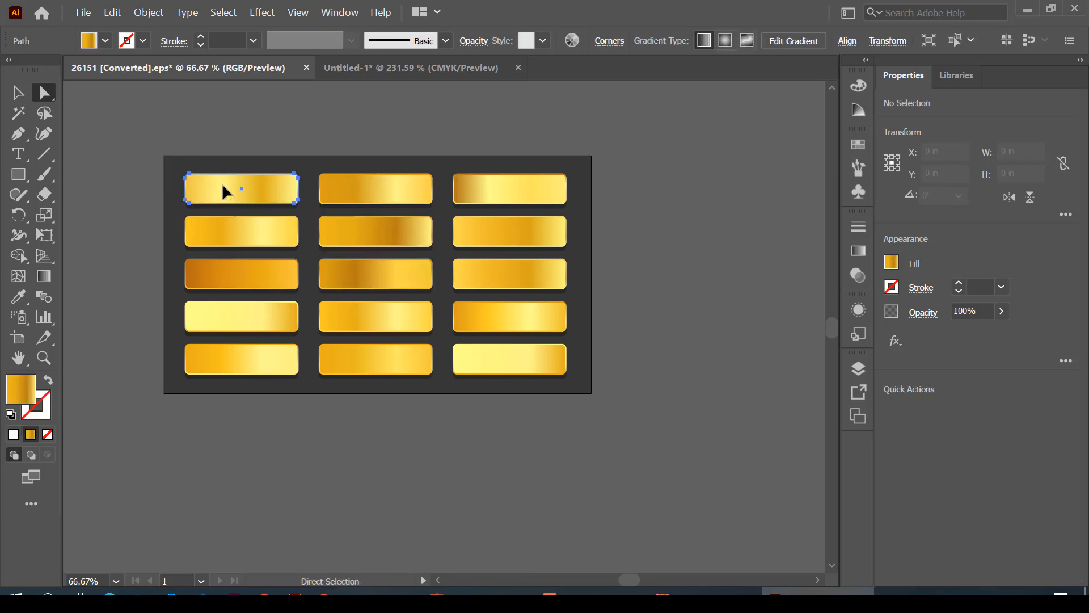
{"action": "left_click_drag", "start_coordinate": [156, 145], "coordinate": [634, 420]}
{"action": "key", "text": "v"}
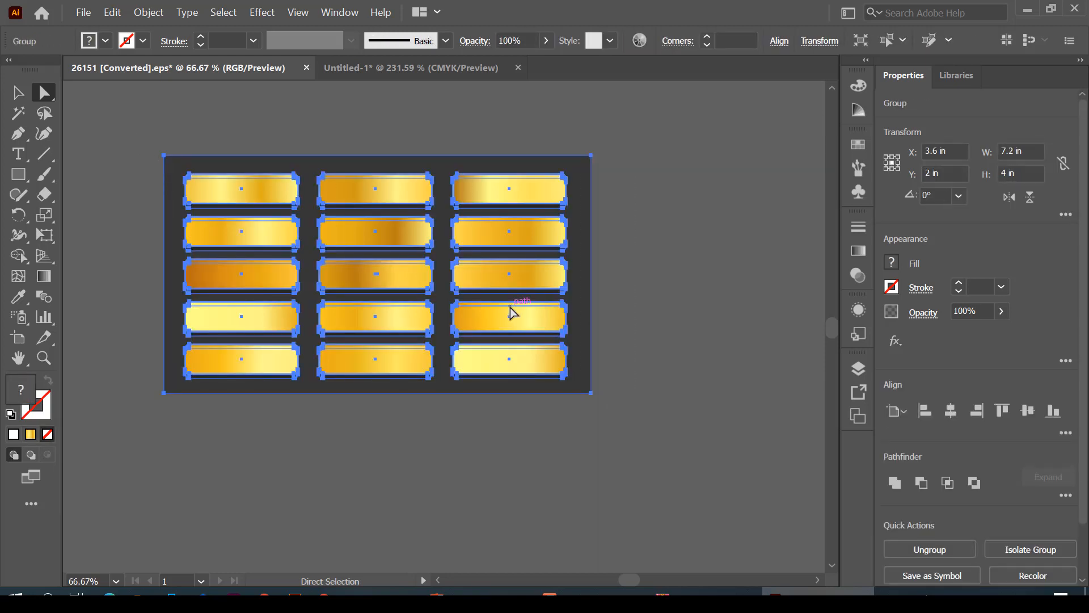
{"action": "key", "text": "a"}
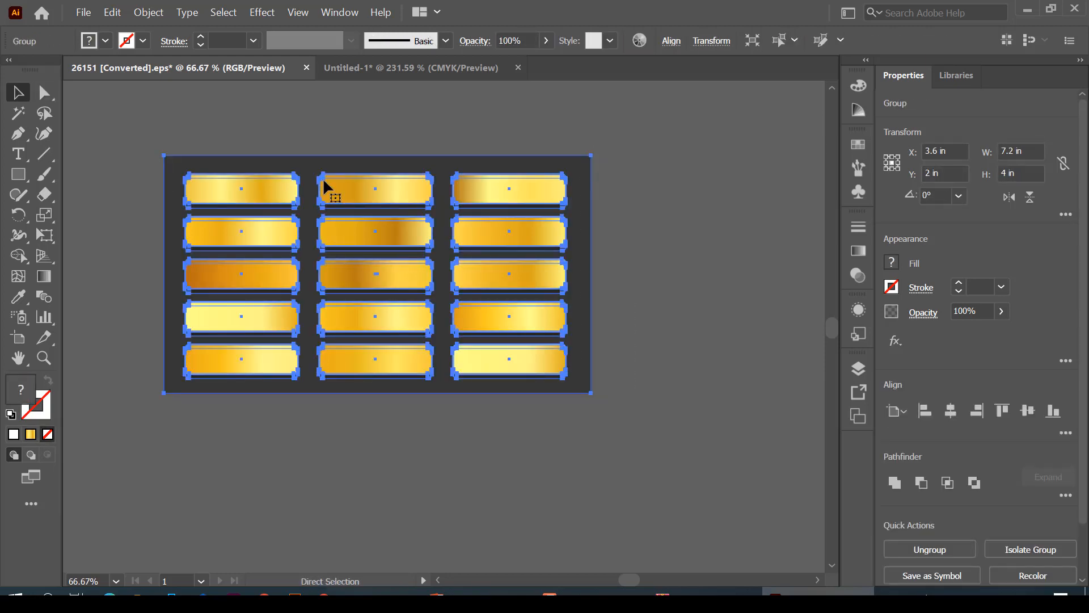
{"action": "left_click", "coordinate": [379, 64]}
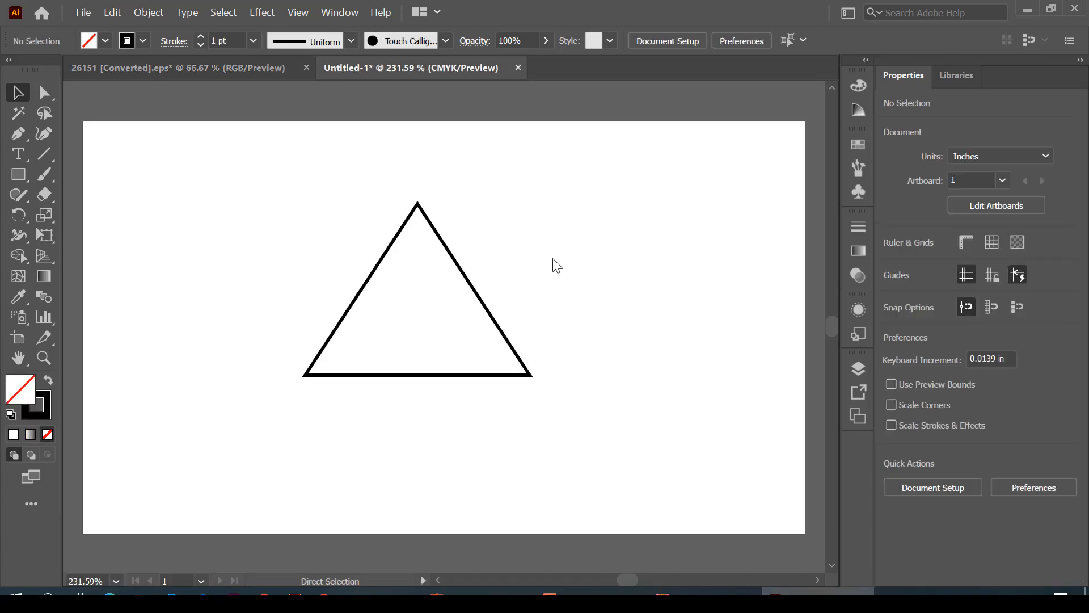
{"action": "key", "text": "ctrl+v"}
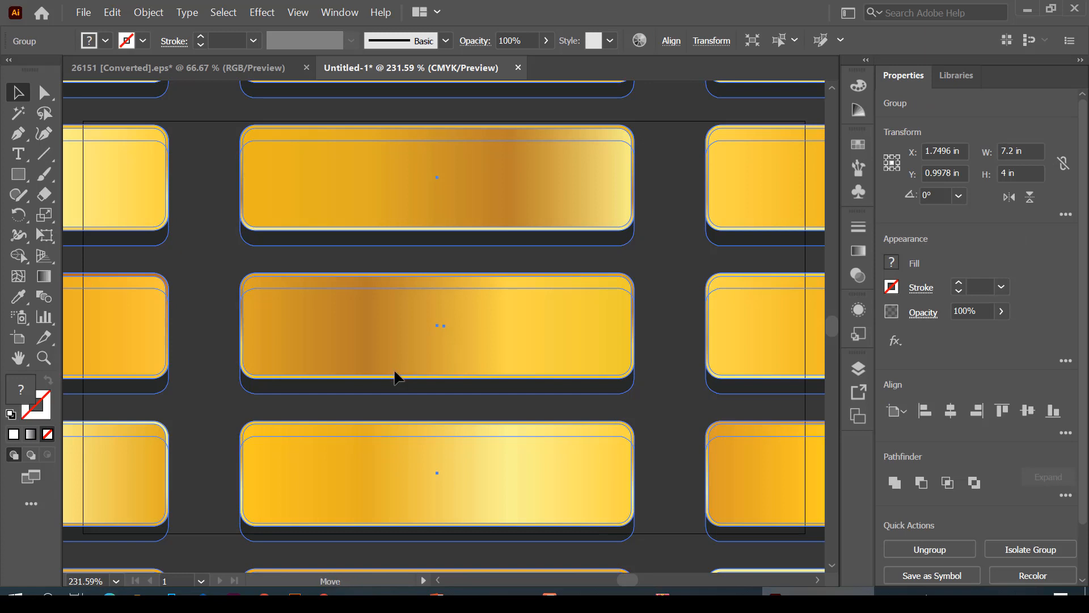
Step: Scale the pasted gradient group down proportionally to about a third of the artboard's width and place it in the artboard's upper-left area
{"action": "left_click_drag", "start_coordinate": [506, 234], "coordinate": [278, 396]}
{"action": "left_click_drag", "start_coordinate": [518, 328], "coordinate": [266, 341]}
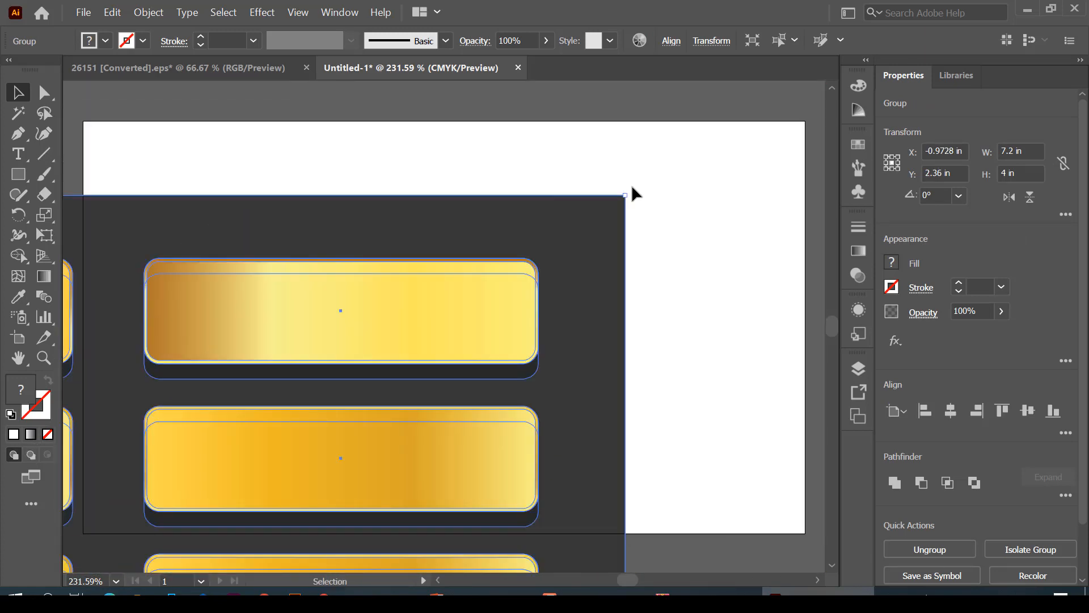
{"action": "left_click_drag", "start_coordinate": [614, 208], "coordinate": [282, 450]}
{"action": "left_click_drag", "start_coordinate": [145, 506], "coordinate": [279, 230]}
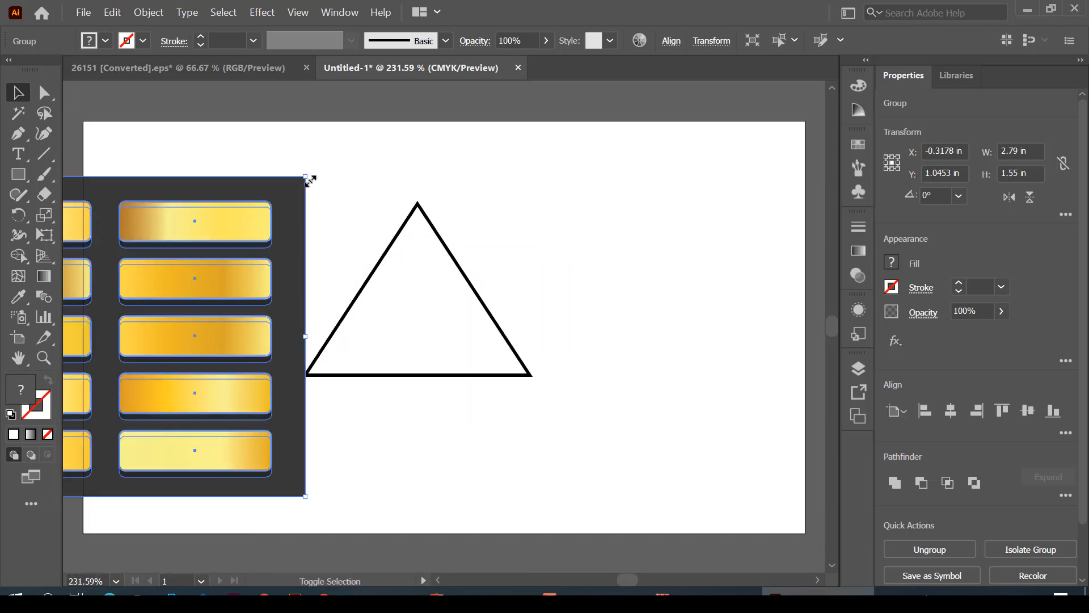
{"action": "left_click_drag", "start_coordinate": [304, 179], "coordinate": [201, 272]}
{"action": "left_click_drag", "start_coordinate": [111, 322], "coordinate": [404, 184]}
{"action": "left_click", "coordinate": [600, 246]}
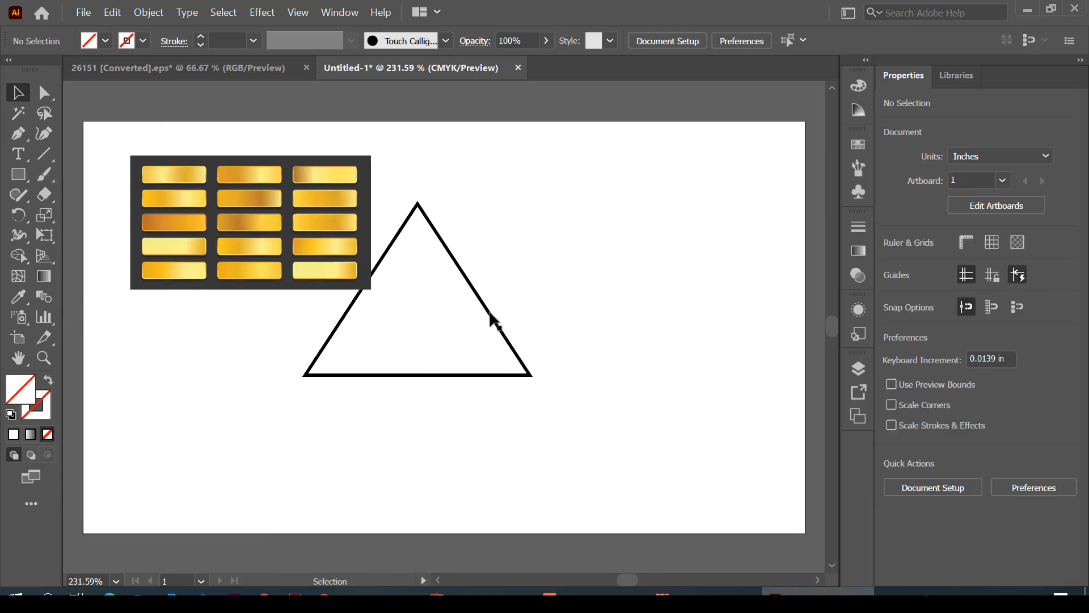
Step: Sample several gold gradients onto the triangle with the Eyedropper, ending with the dark orange one in the first column, third row
{"action": "left_click", "coordinate": [492, 319]}
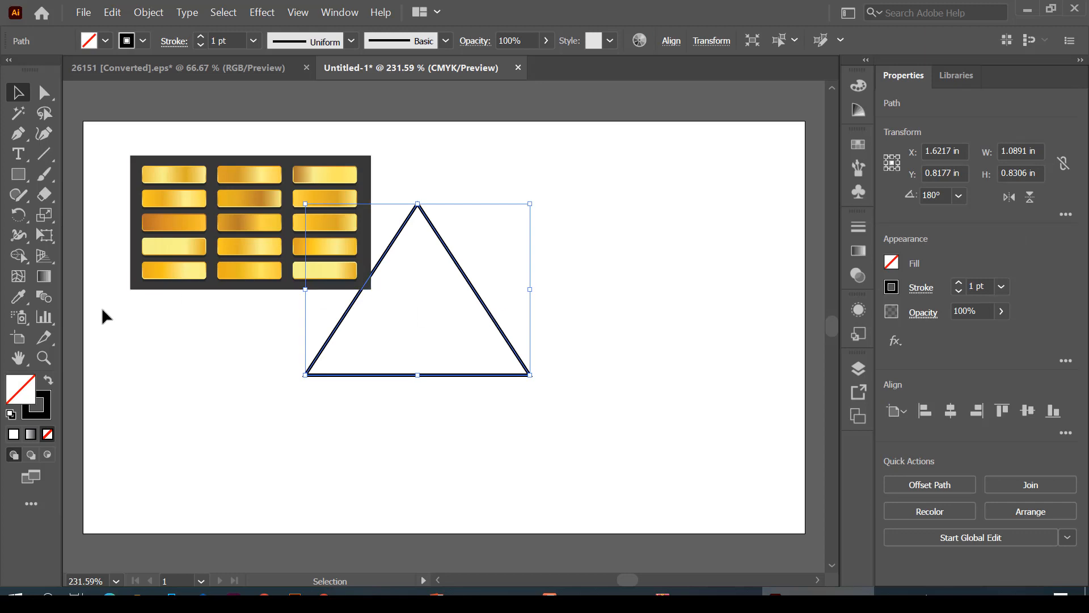
{"action": "left_click", "coordinate": [17, 291]}
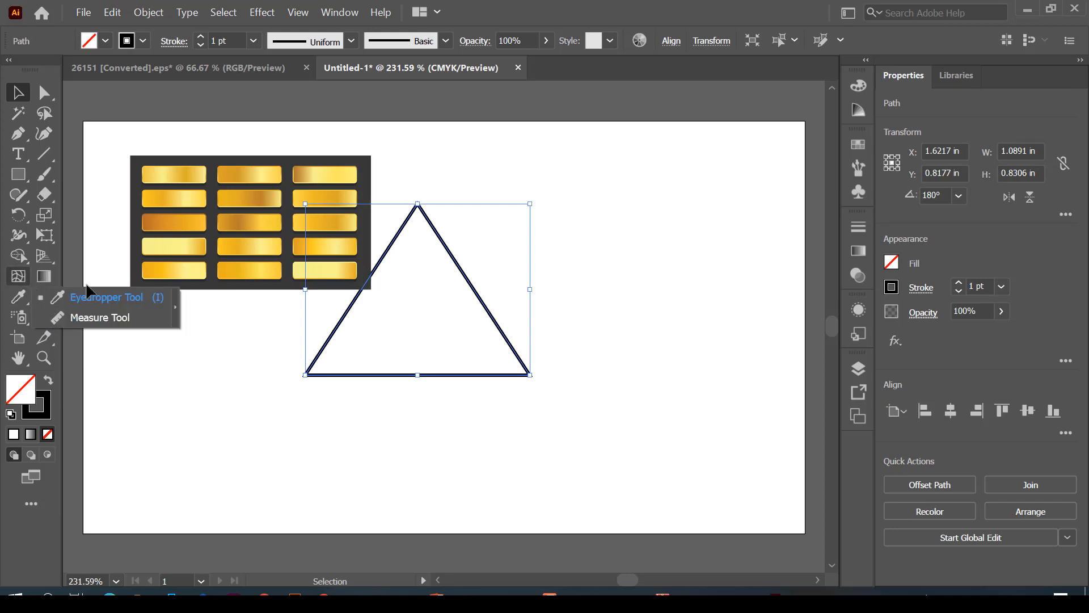
{"action": "left_click", "coordinate": [144, 297]}
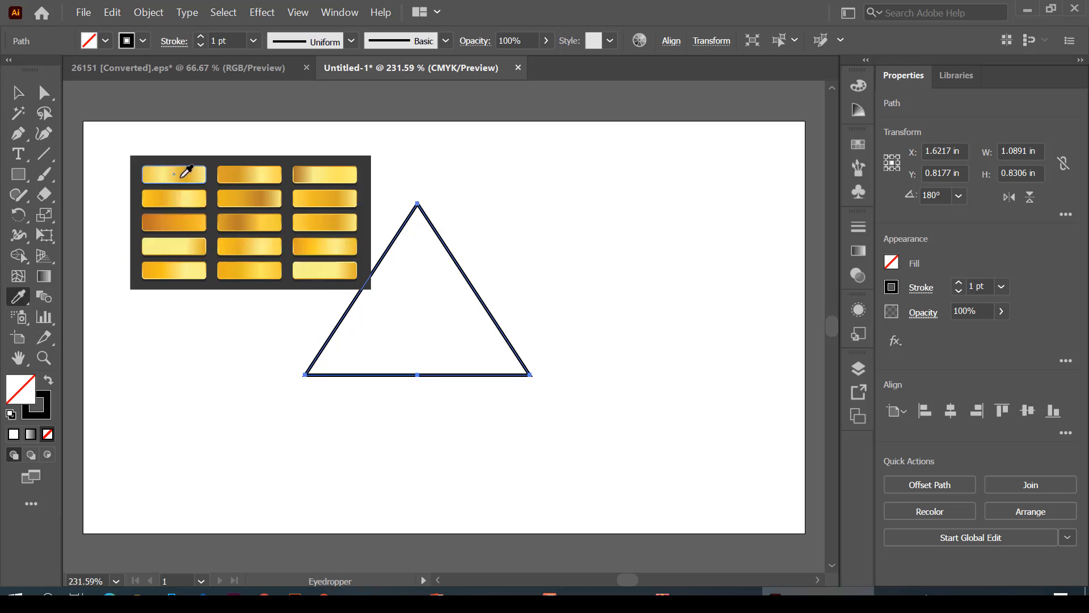
{"action": "left_click", "coordinate": [186, 176]}
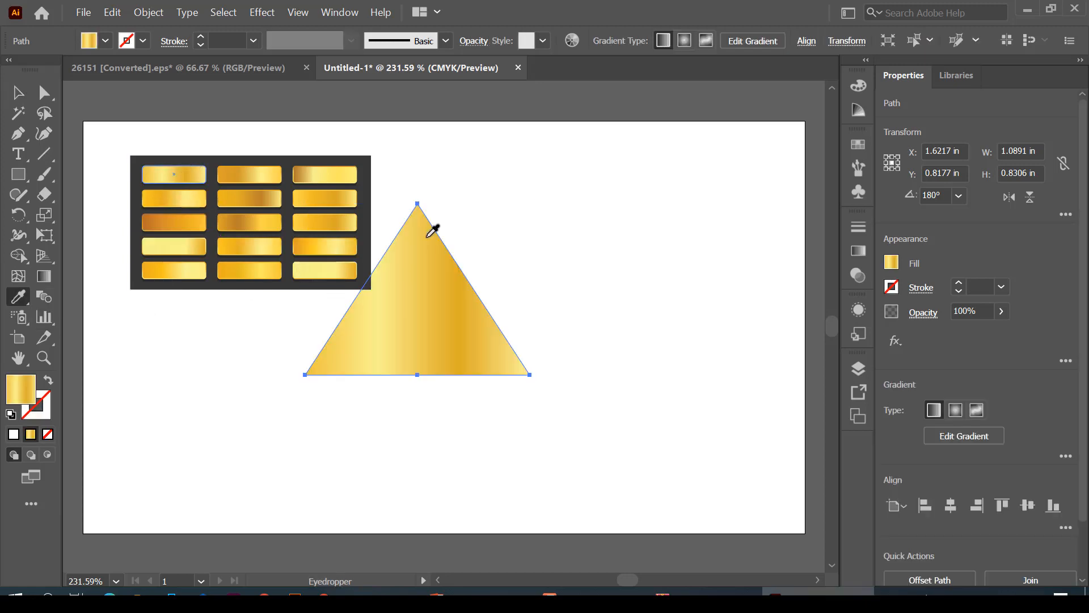
{"action": "left_click", "coordinate": [268, 221]}
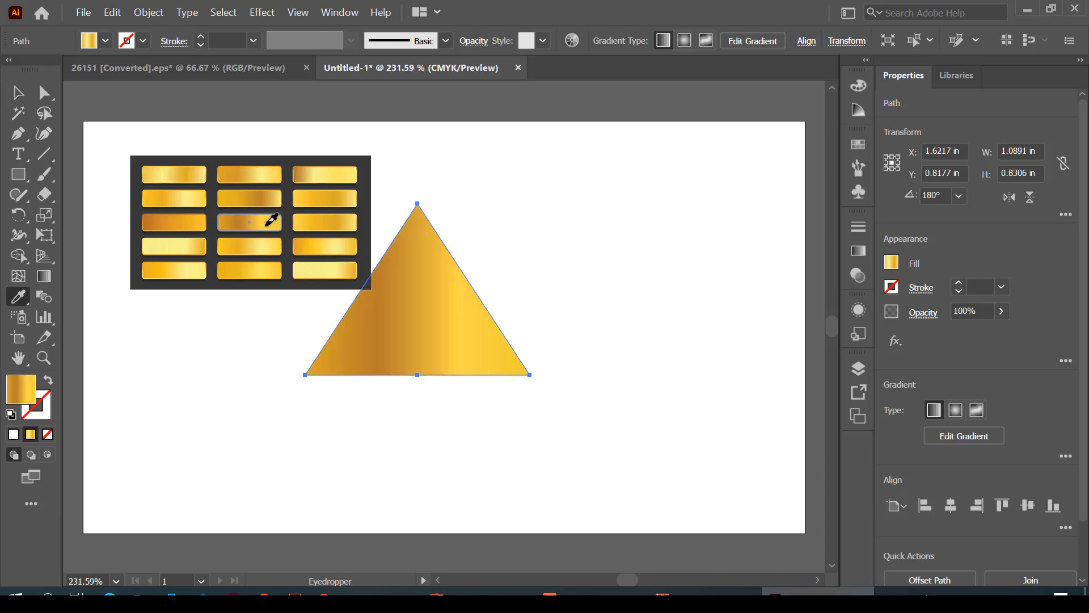
{"action": "left_click", "coordinate": [192, 222]}
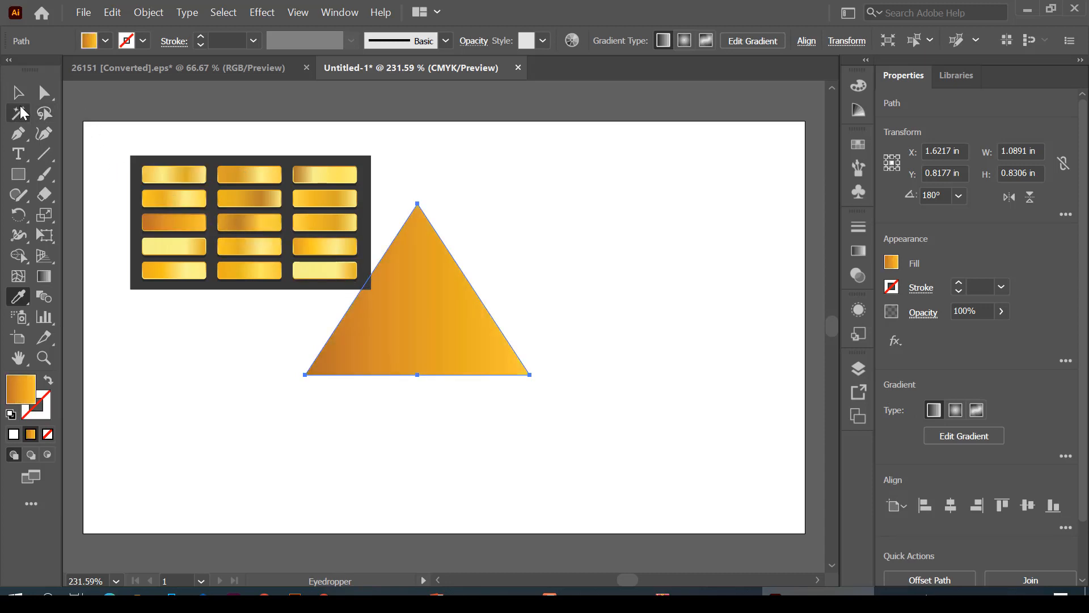
Step: Delete the pasted gold gradient group from the artboard
{"action": "left_click", "coordinate": [18, 92]}
{"action": "left_click", "coordinate": [663, 295]}
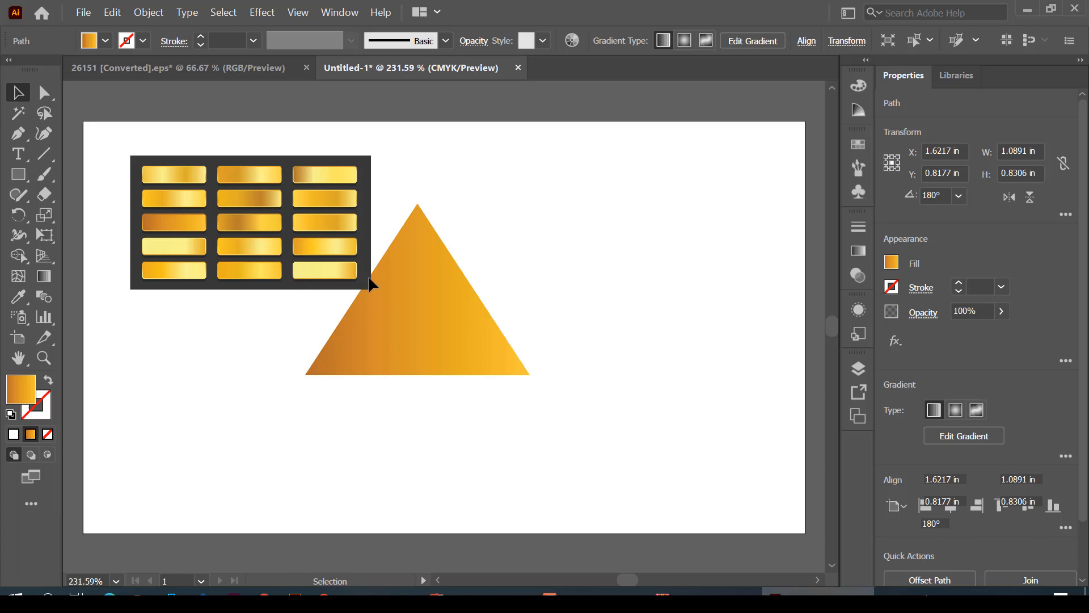
{"action": "left_click", "coordinate": [270, 217]}
{"action": "key", "text": "Delete"}
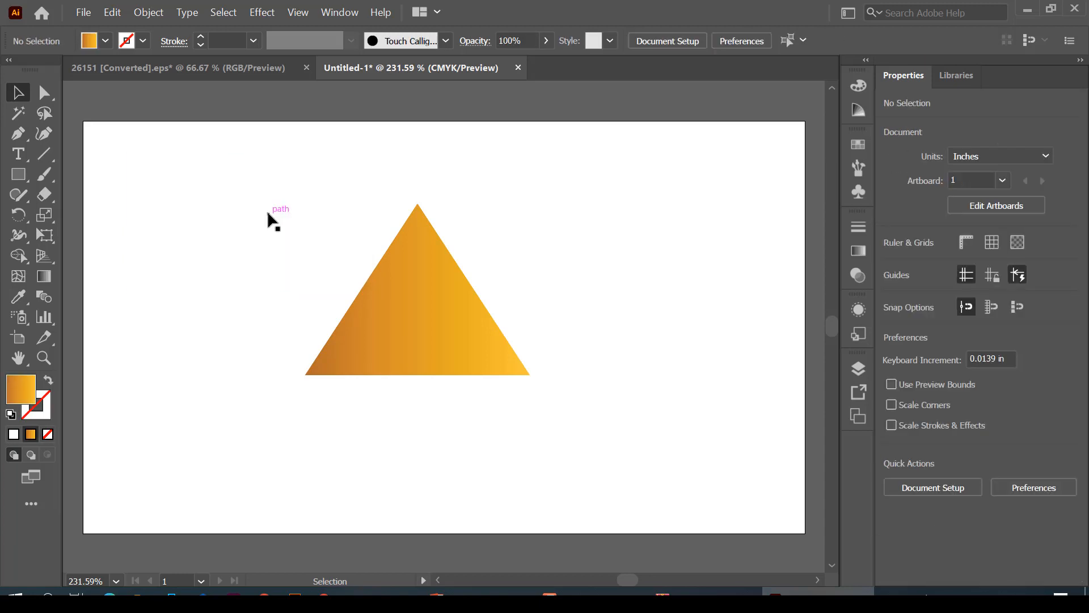
Step: Enlarge the gradient triangle proportionally to about 2.26 x 1.73 in and position it near the artboard's centre
{"action": "left_click", "coordinate": [423, 335]}
{"action": "mouse_move", "coordinate": [425, 335]}
{"action": "left_mouse_down"}
{"action": "mouse_move", "coordinate": [438, 375]}
{"action": "mouse_move", "coordinate": [429, 327]}
{"action": "left_mouse_up"}
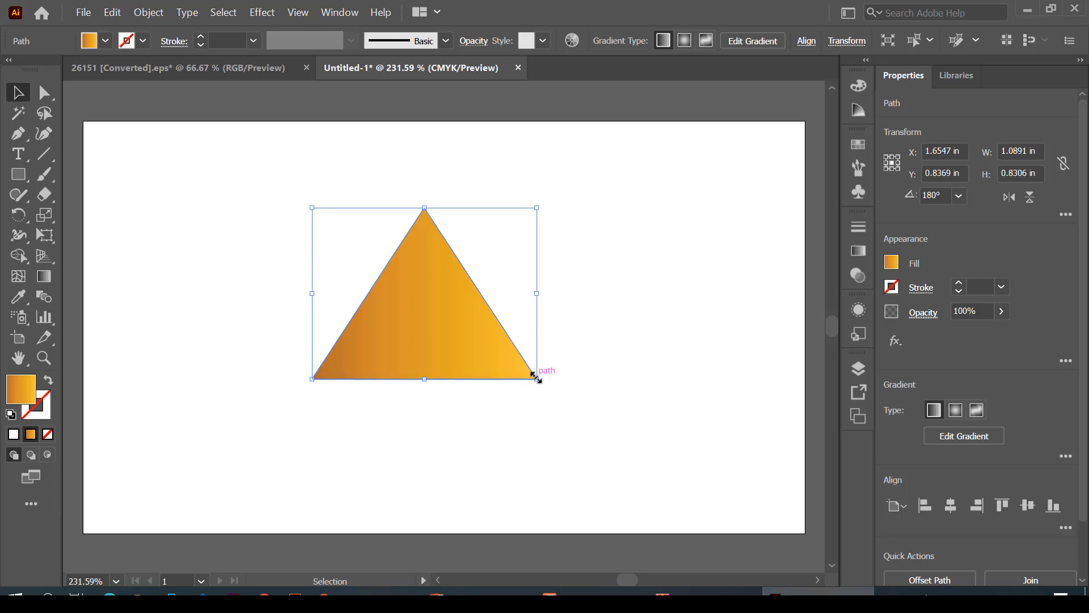
{"action": "left_click_drag", "start_coordinate": [536, 378], "coordinate": [673, 471]}
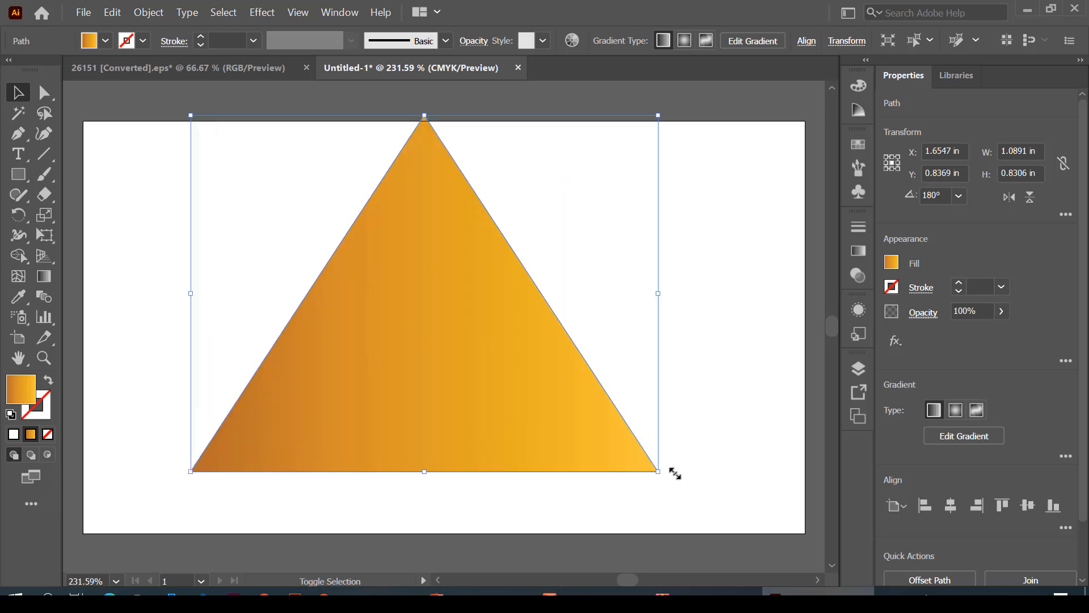
{"action": "left_click_drag", "start_coordinate": [501, 343], "coordinate": [496, 366]}
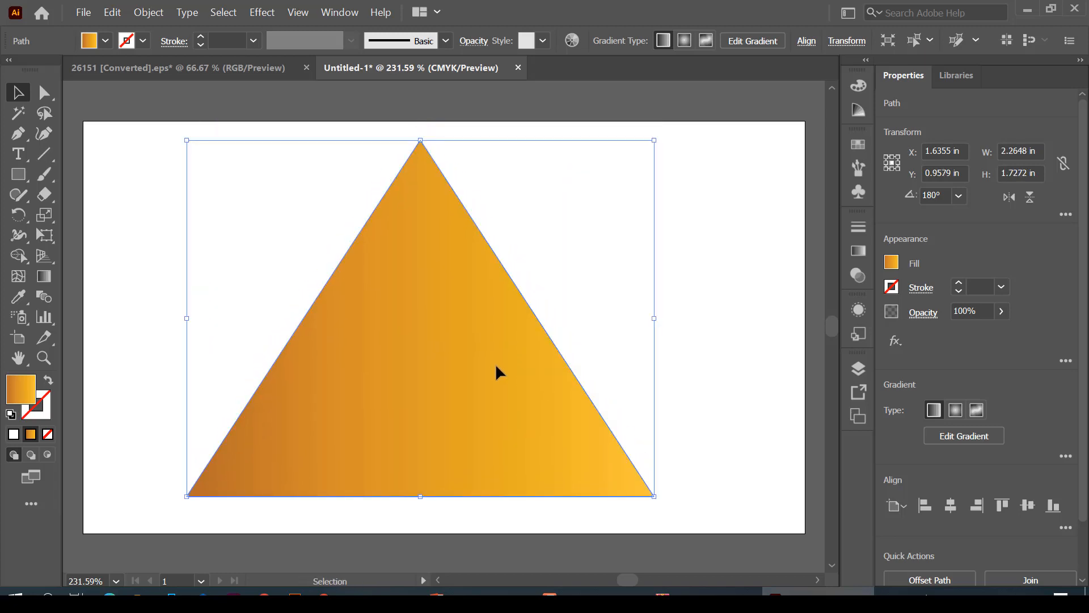